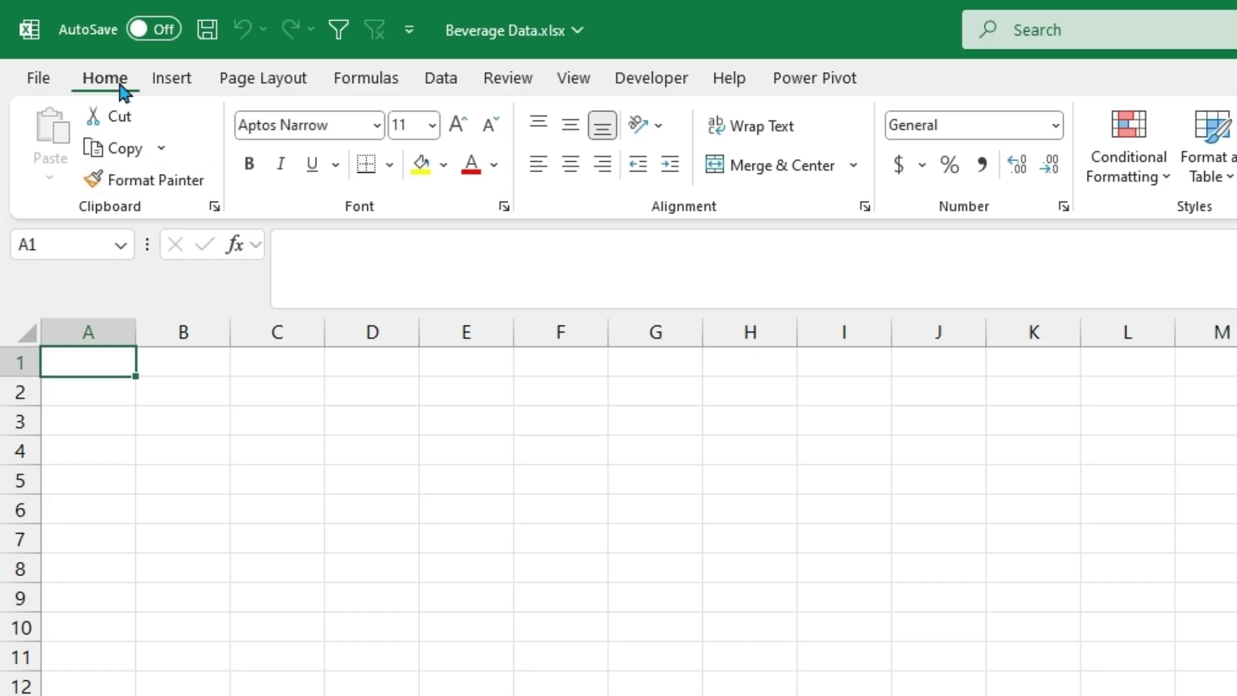
Step: Open the Python in Excel pane from the Formulas tab to show samples like Describe with pandas
click(370, 90)
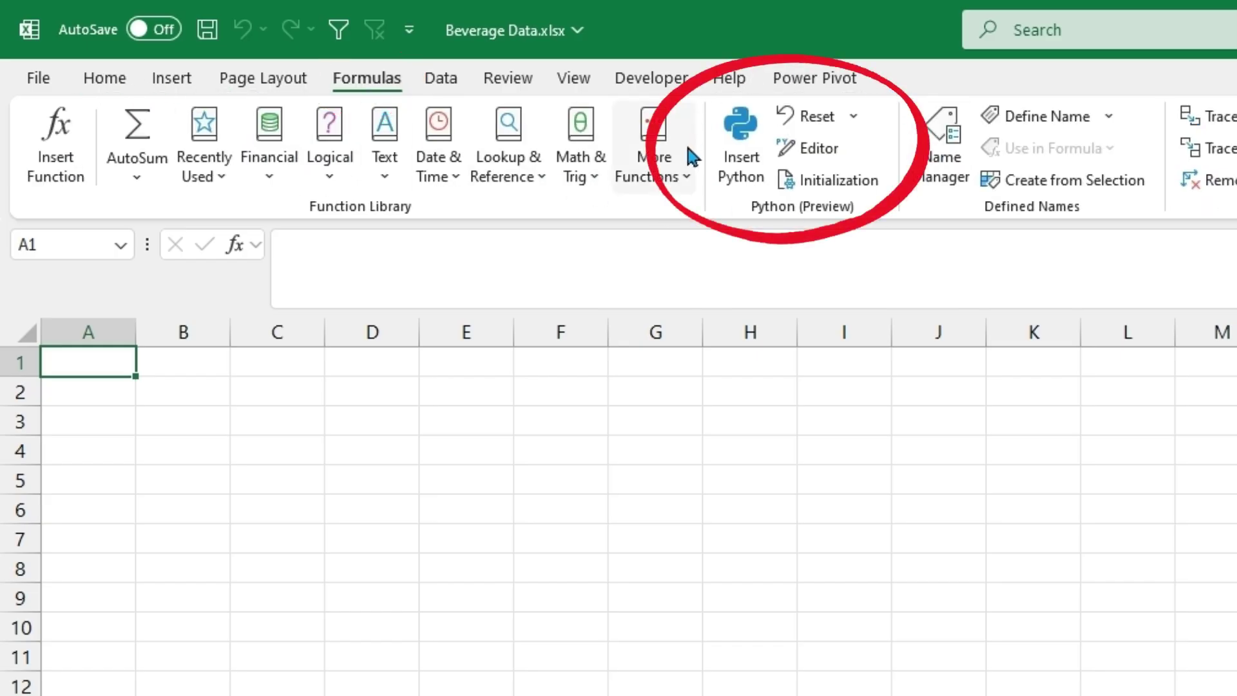
click(740, 165)
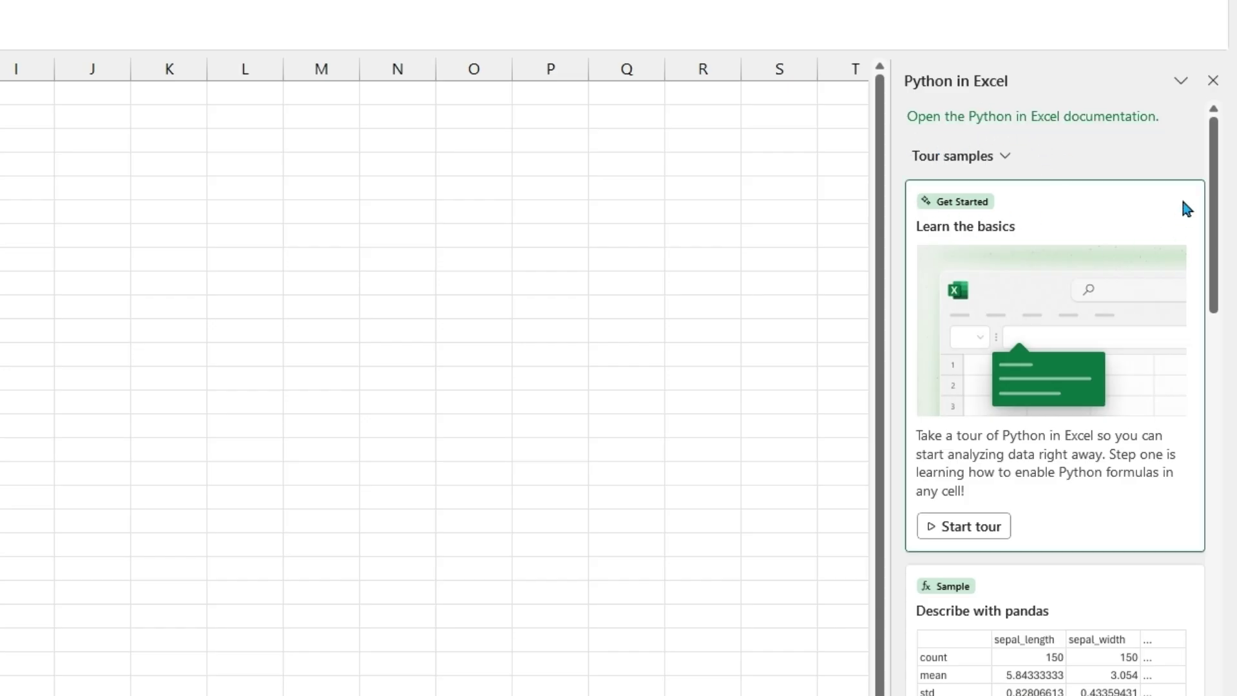
Step: Insert the Describe with pandas and Create a scatter plot sample sheets, then return to Sheet1
drag(1215, 192, 1228, 312)
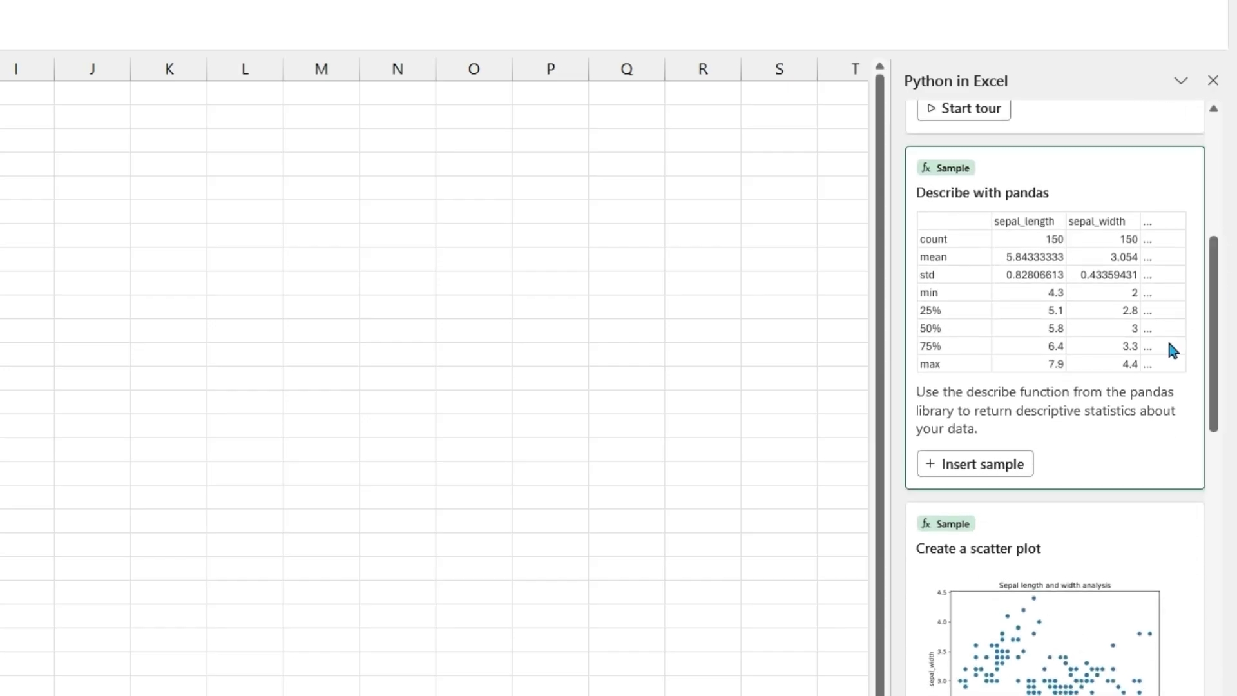
click(983, 465)
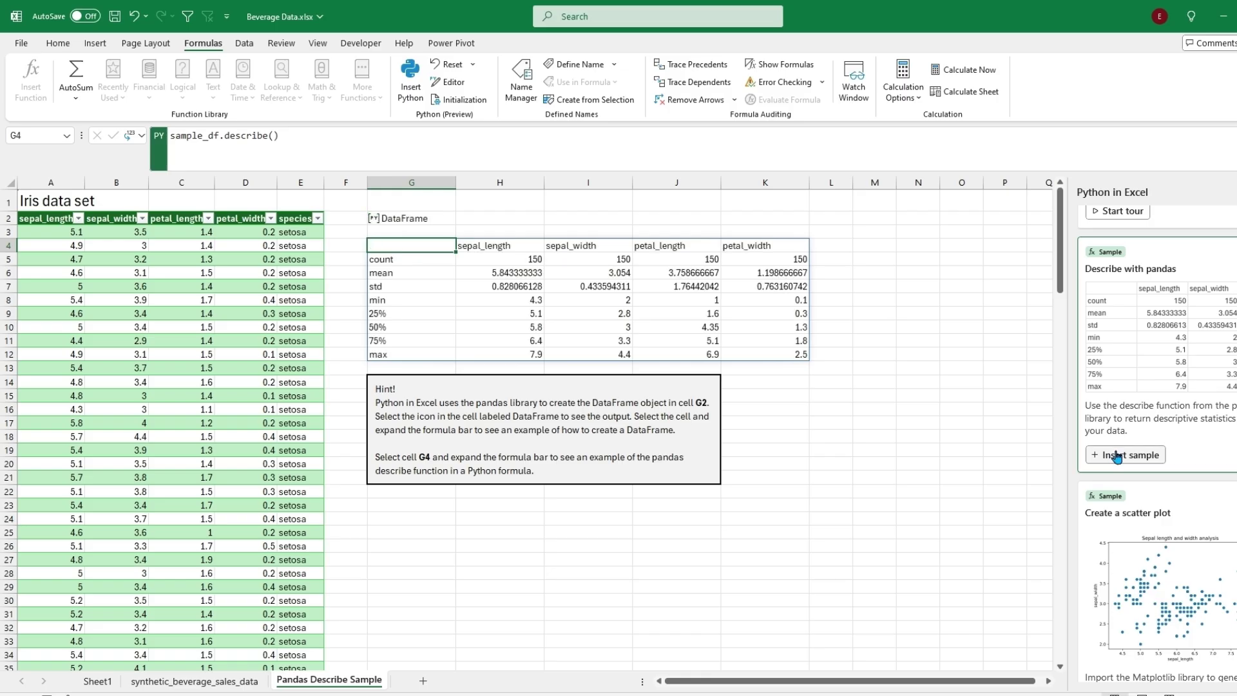
scroll(1152, 419, down, 4)
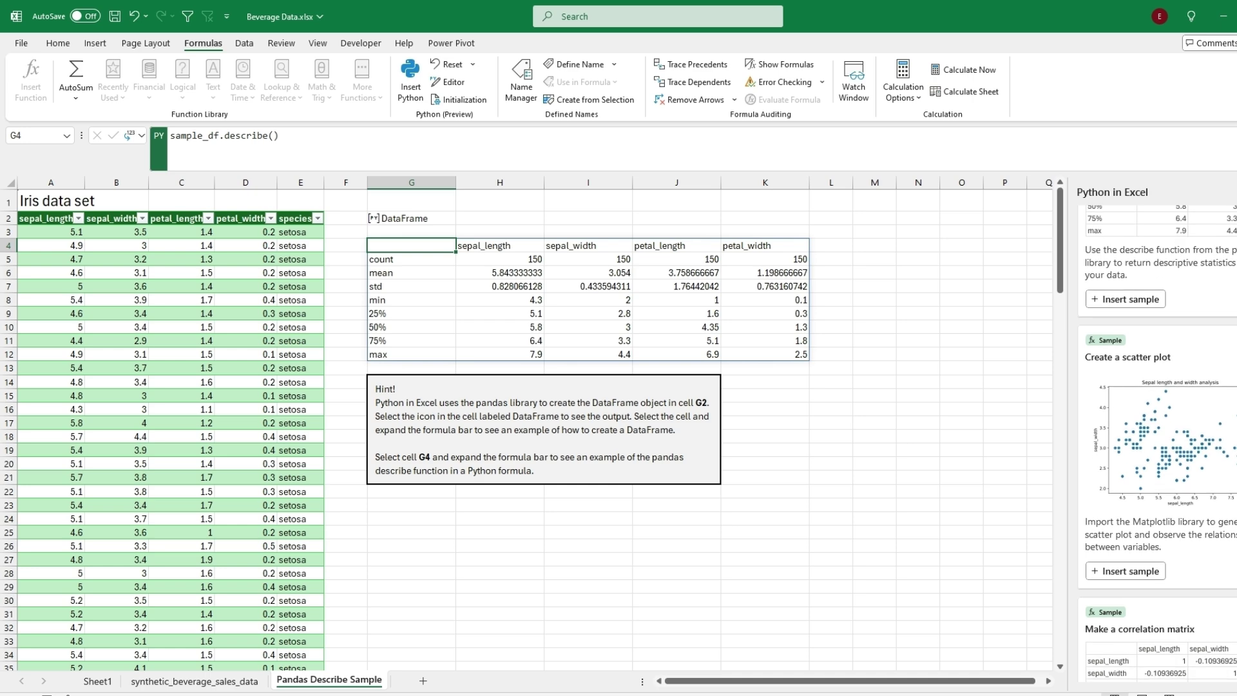
click(1144, 480)
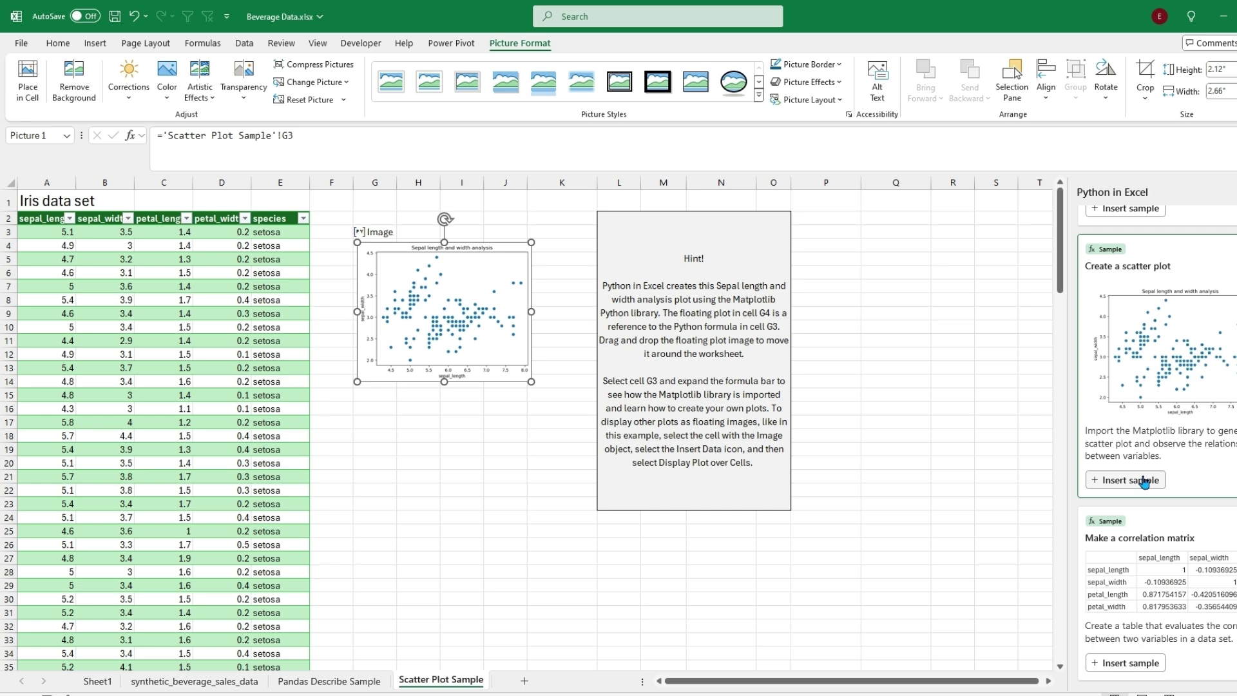
click(97, 681)
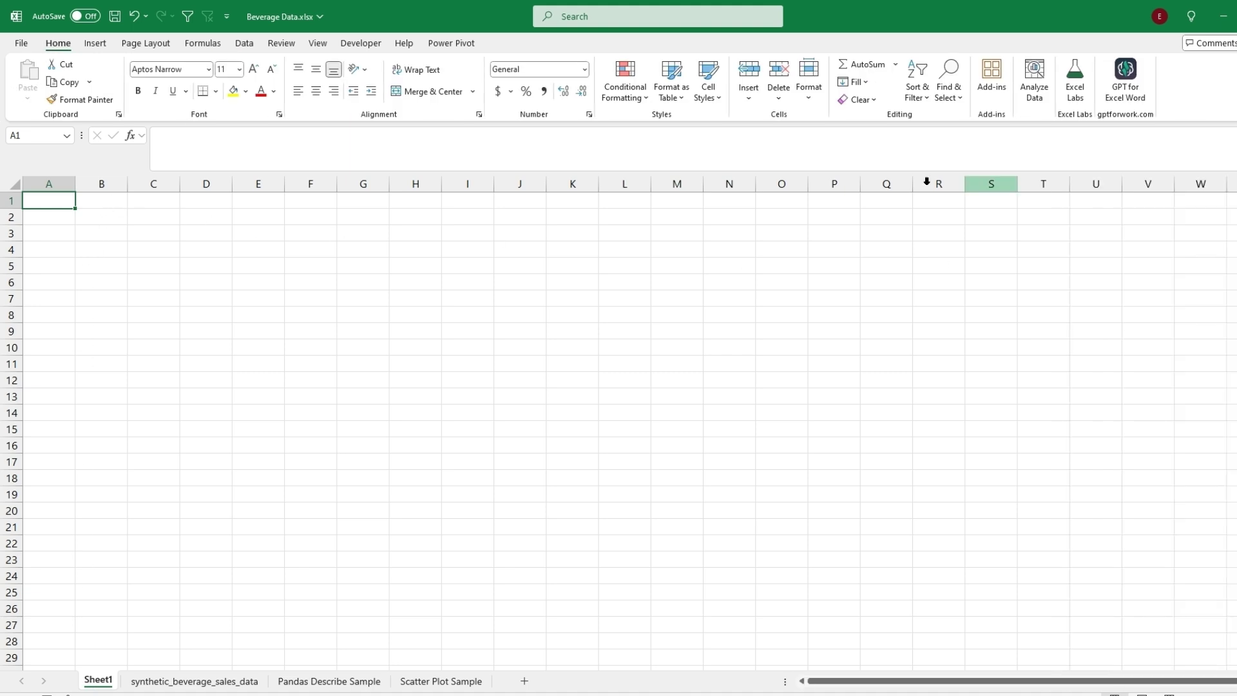
Step: Review the Initialization imports such as pandas and seaborn, then show the synthetic_beverage_sales_data sheet
click(202, 42)
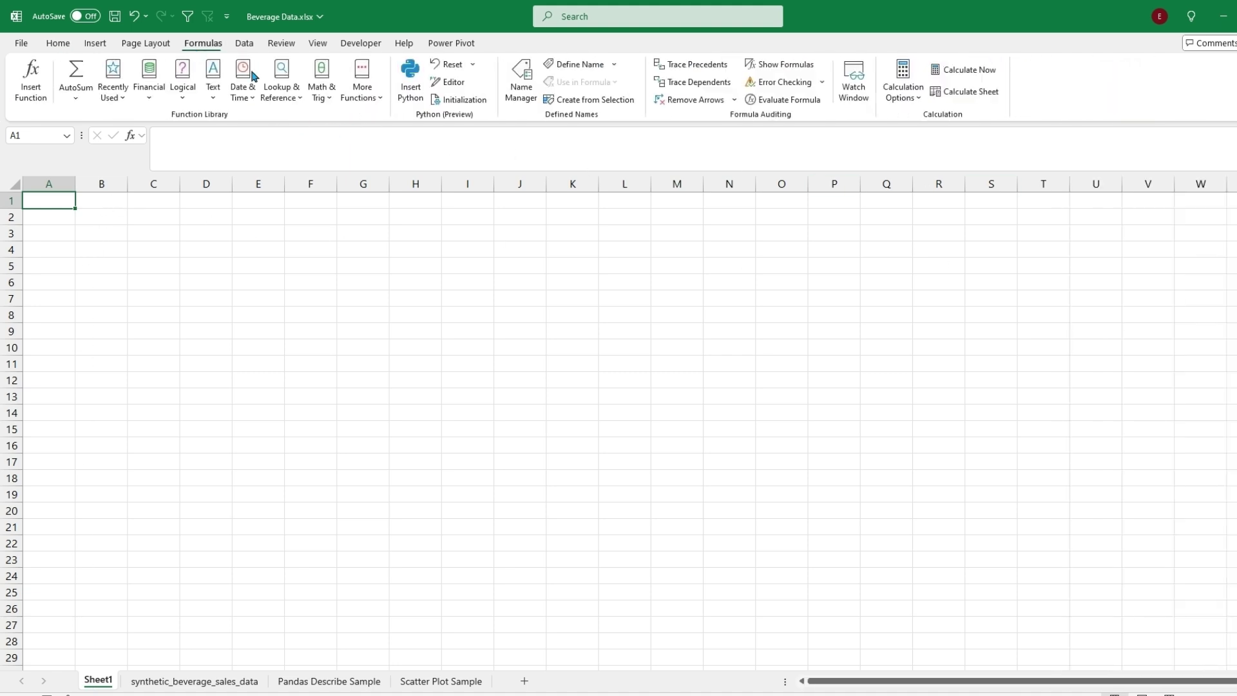
click(459, 101)
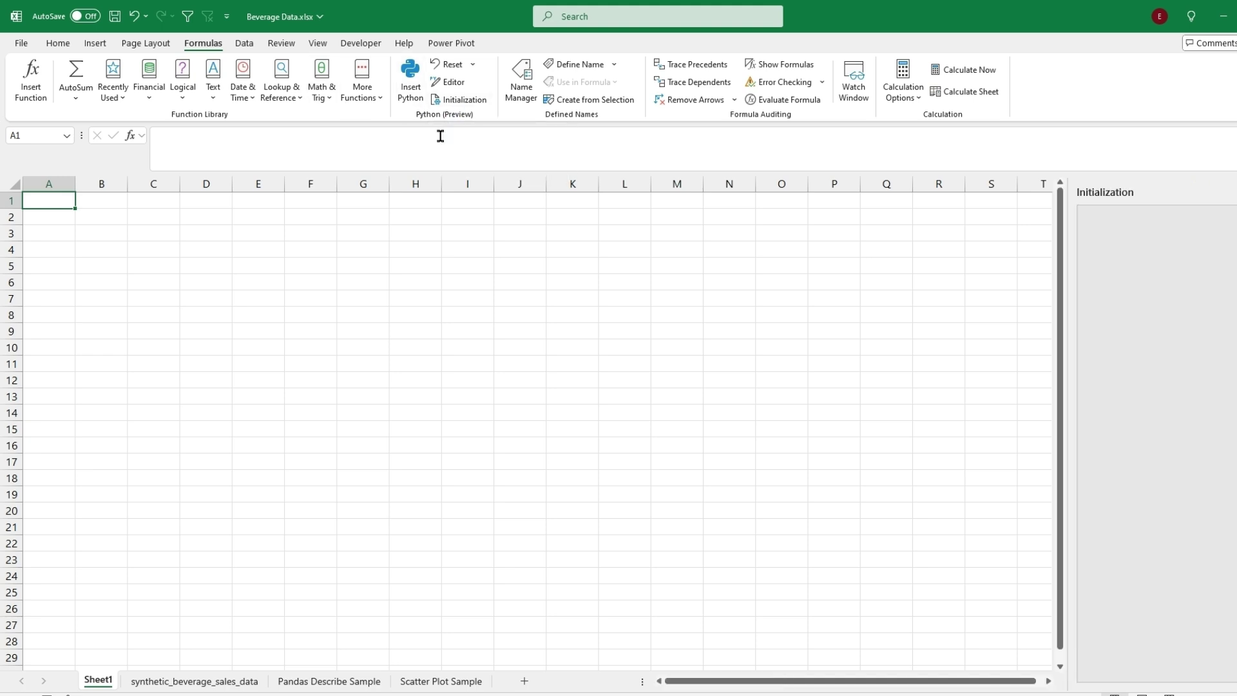
drag(1065, 281, 828, 303)
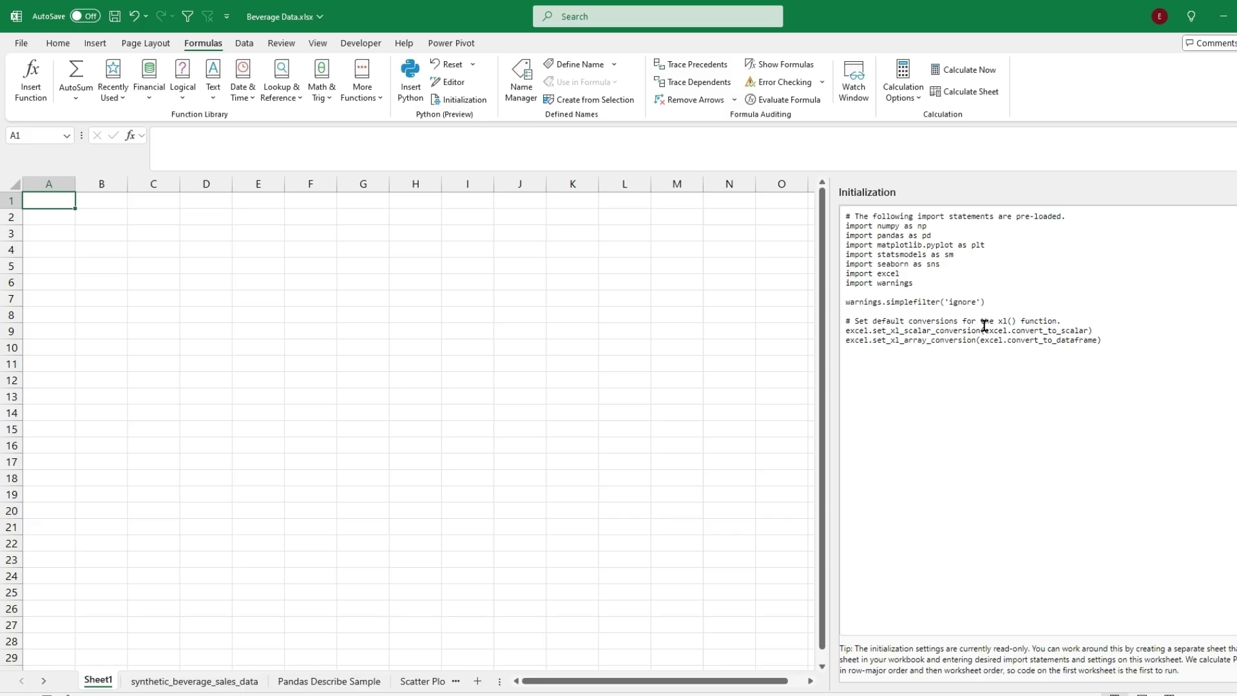
click(211, 681)
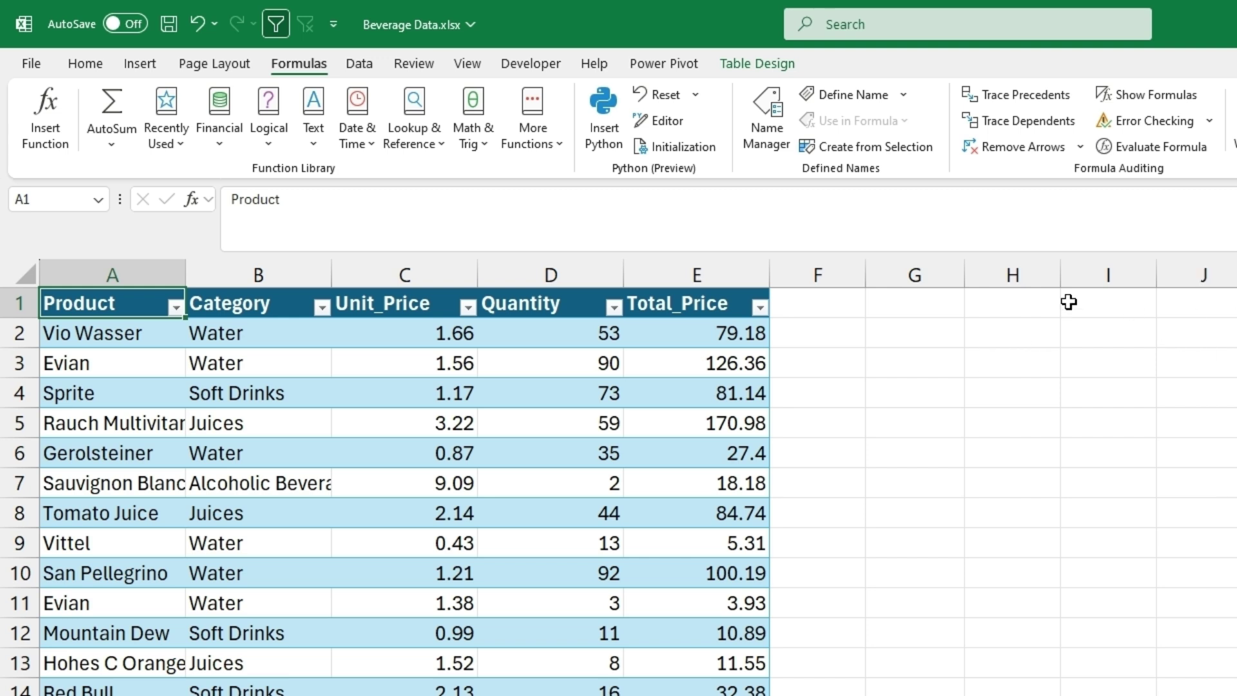
Step: Make G1 a Python cell running Bev = xl("BeverageTable[#All]", headers=True)
click(956, 306)
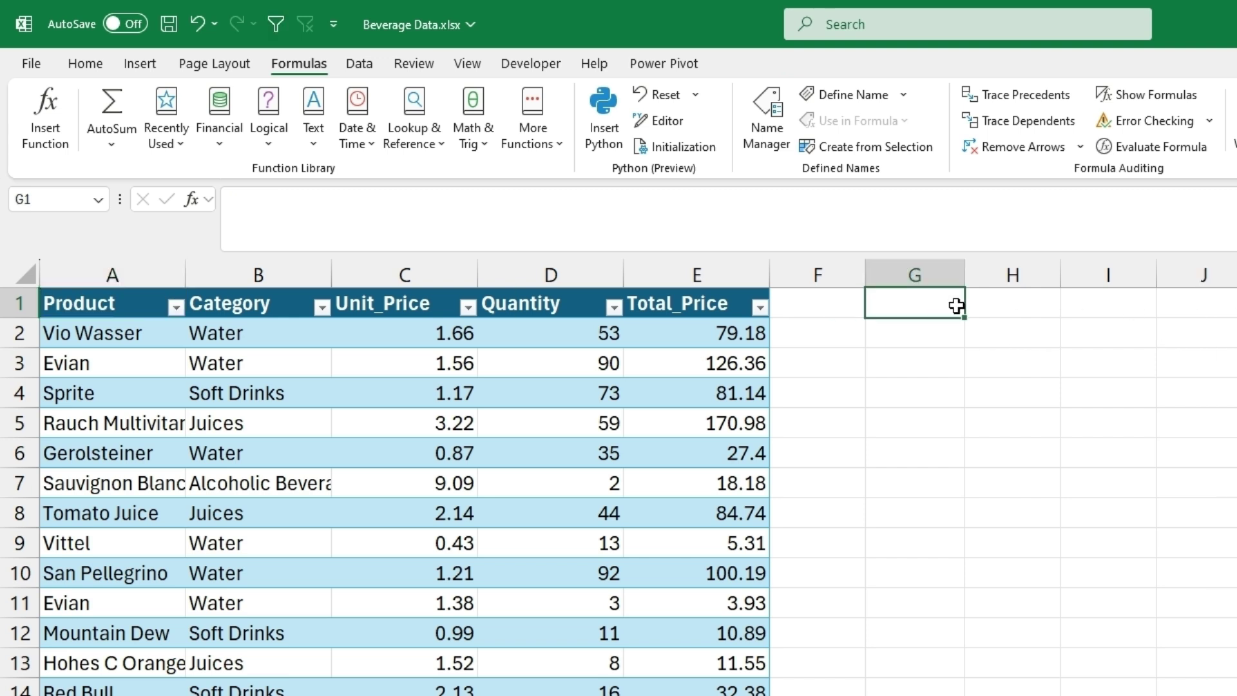
text(=py)
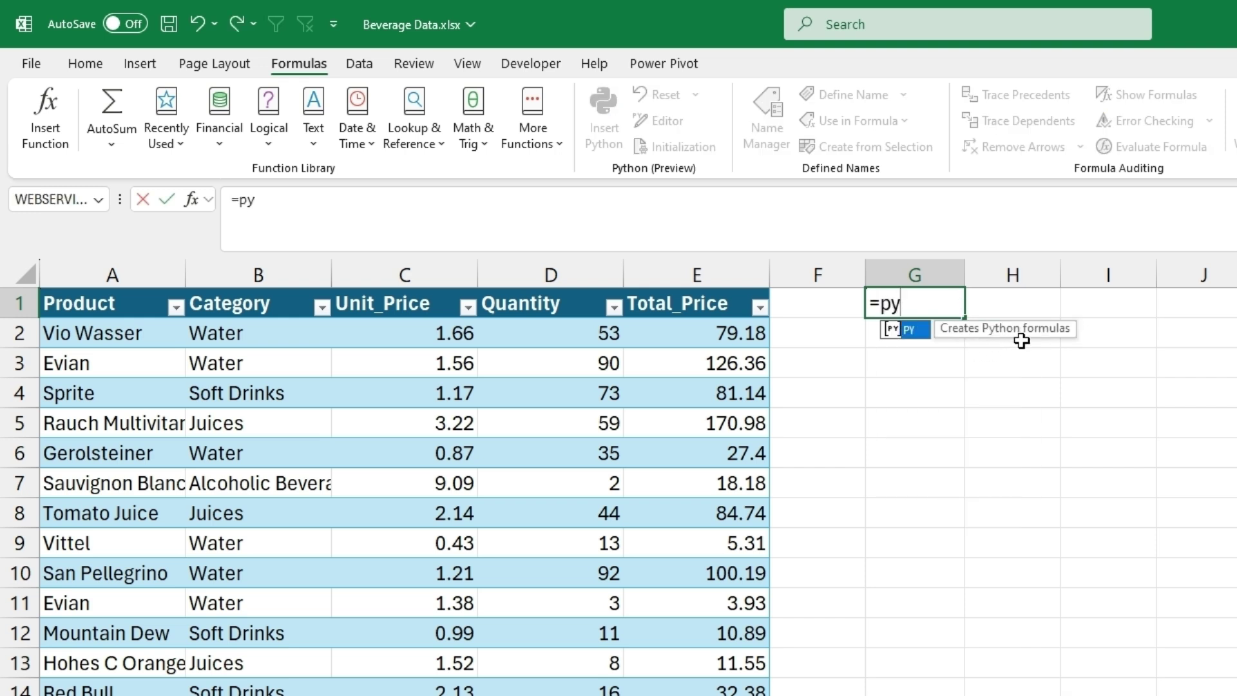
double_click(909, 331)
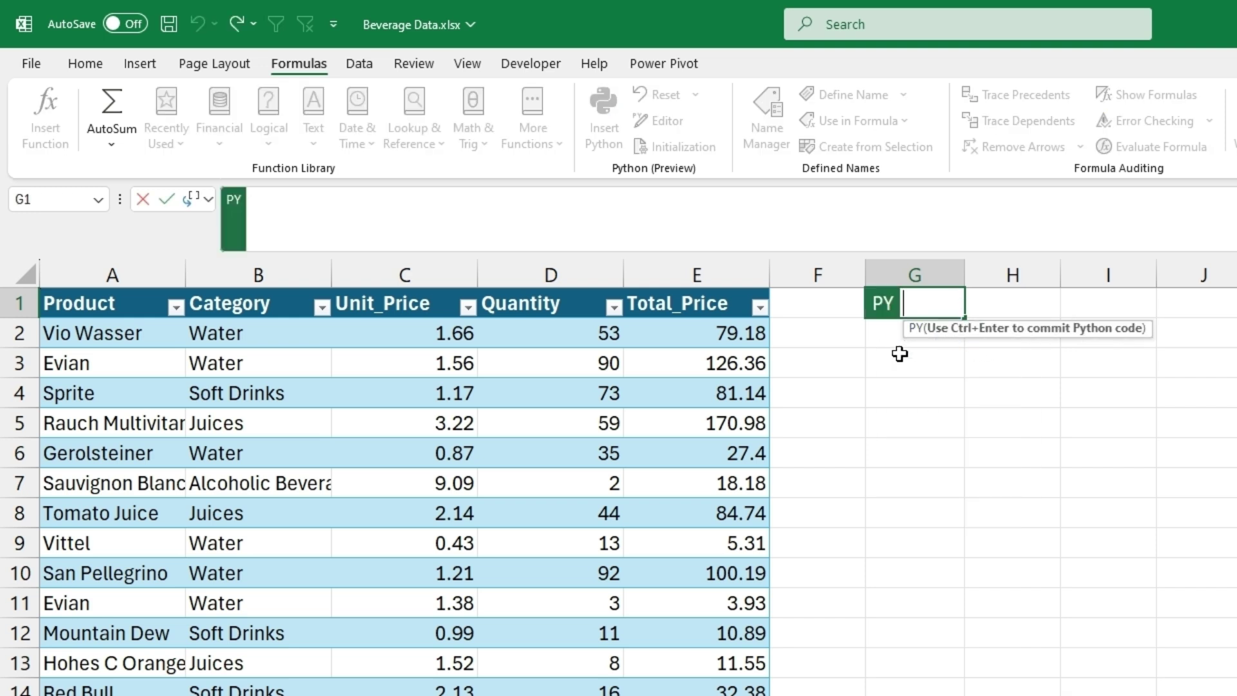
click(298, 217)
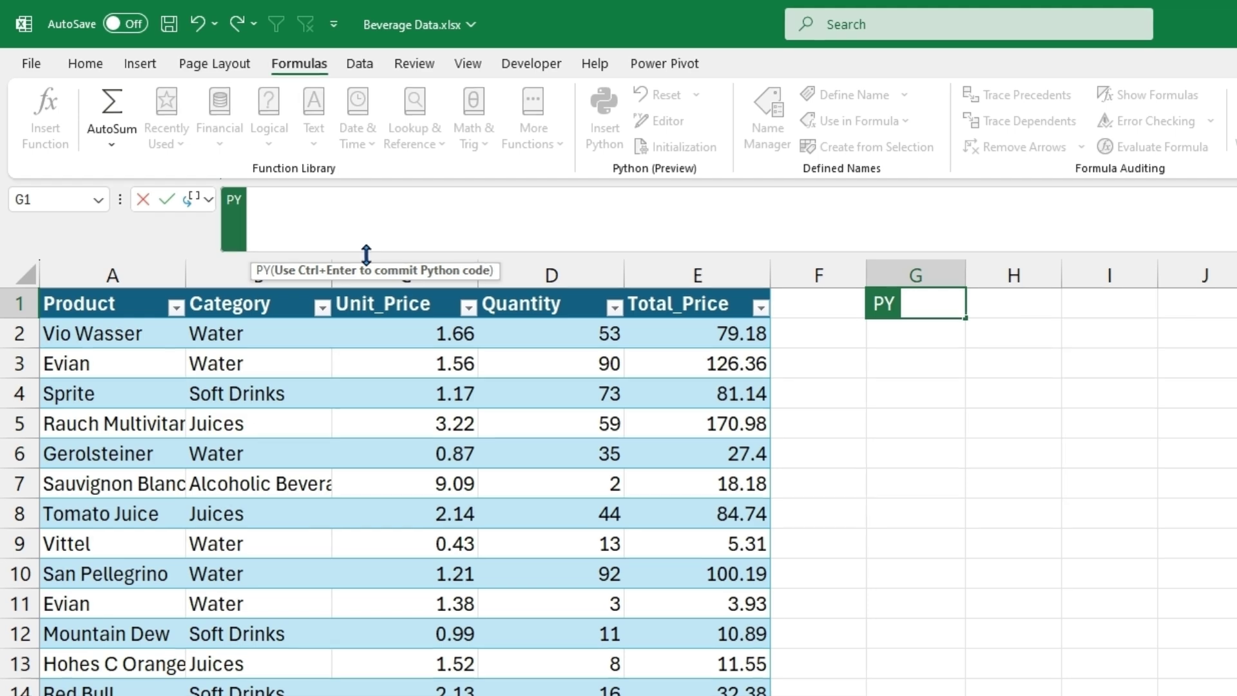
text(Bev)
text(=)
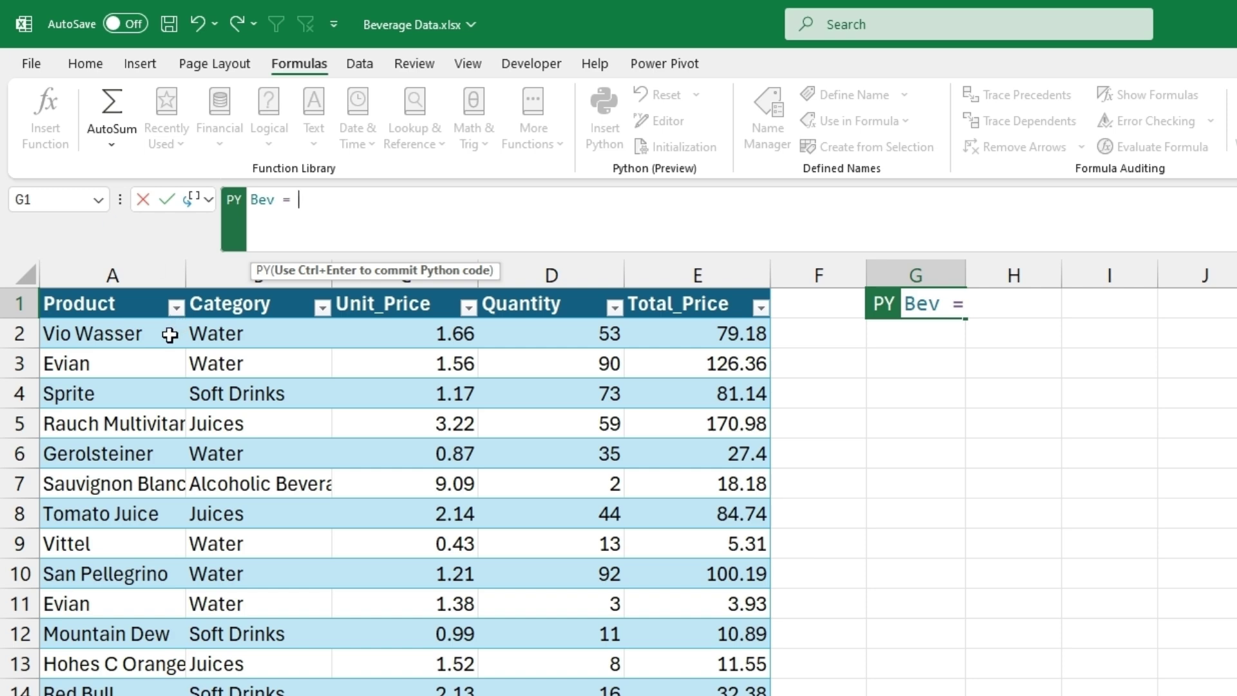
click(123, 317)
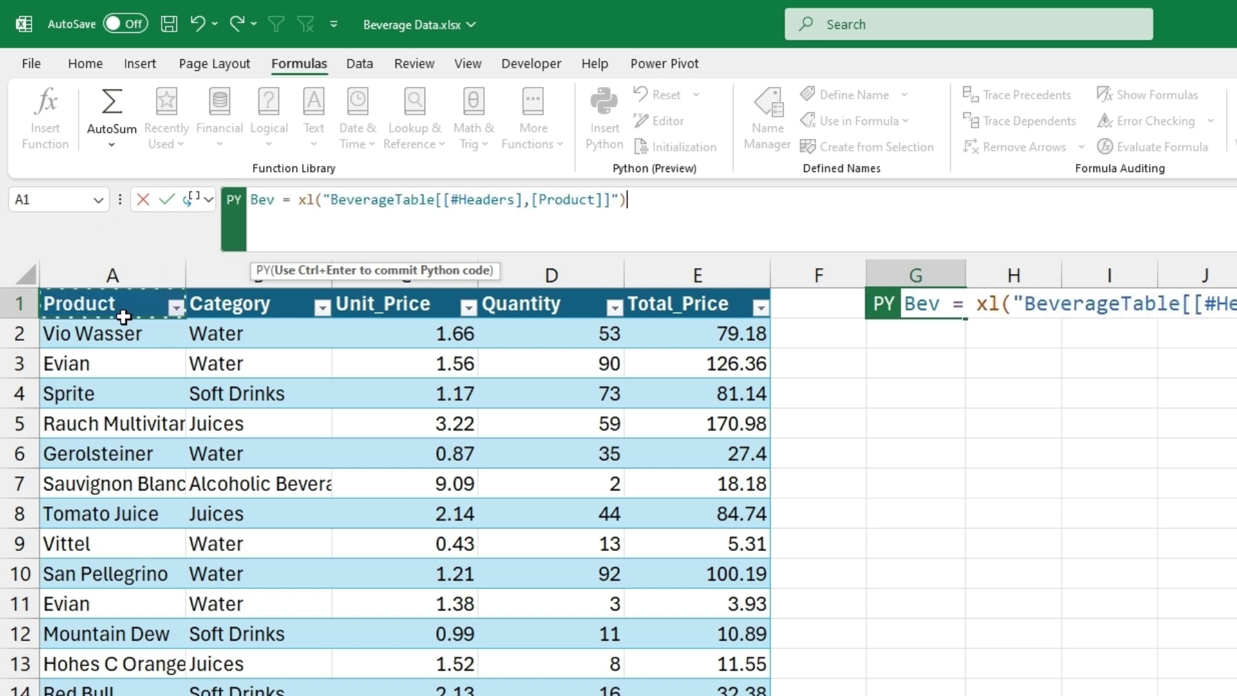
key(ctrl+a)
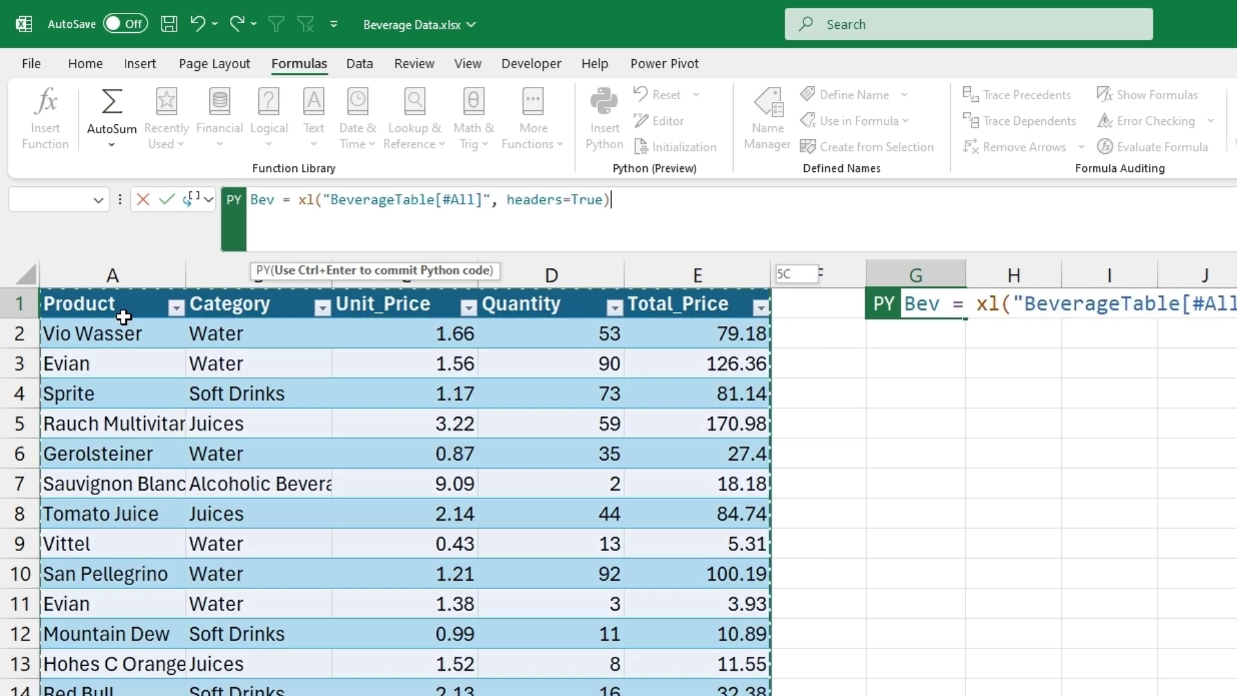
key(ctrl+Return)
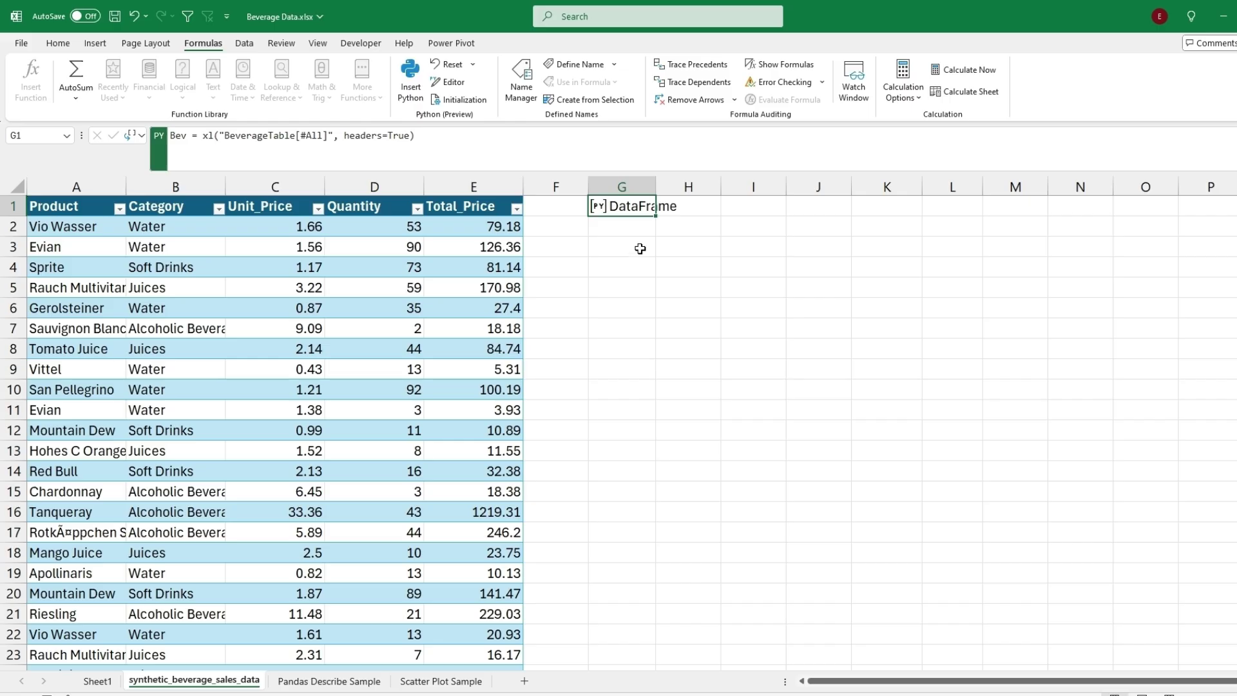
Step: Widen column G and preview the contents of the Bev DataFrame
double_click(656, 186)
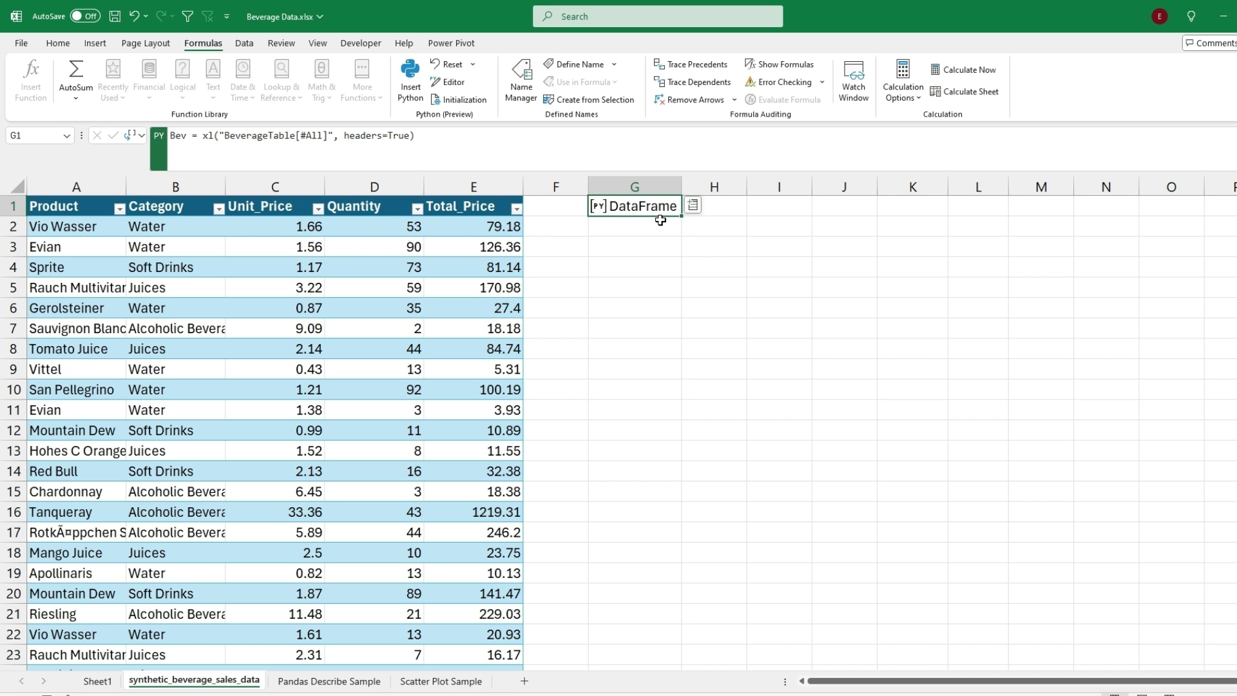
click(689, 209)
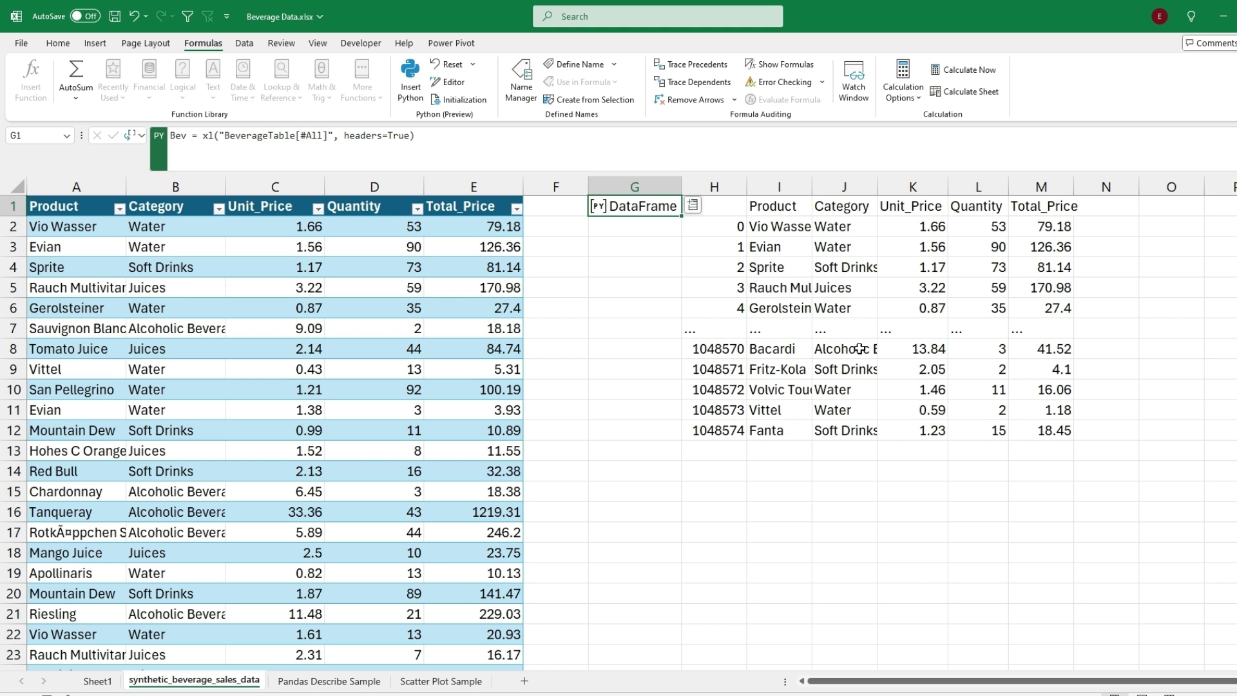
Step: Extract the DataFrame's Python type into N1, inspect it, then clear it and return to G1
click(691, 205)
click(730, 285)
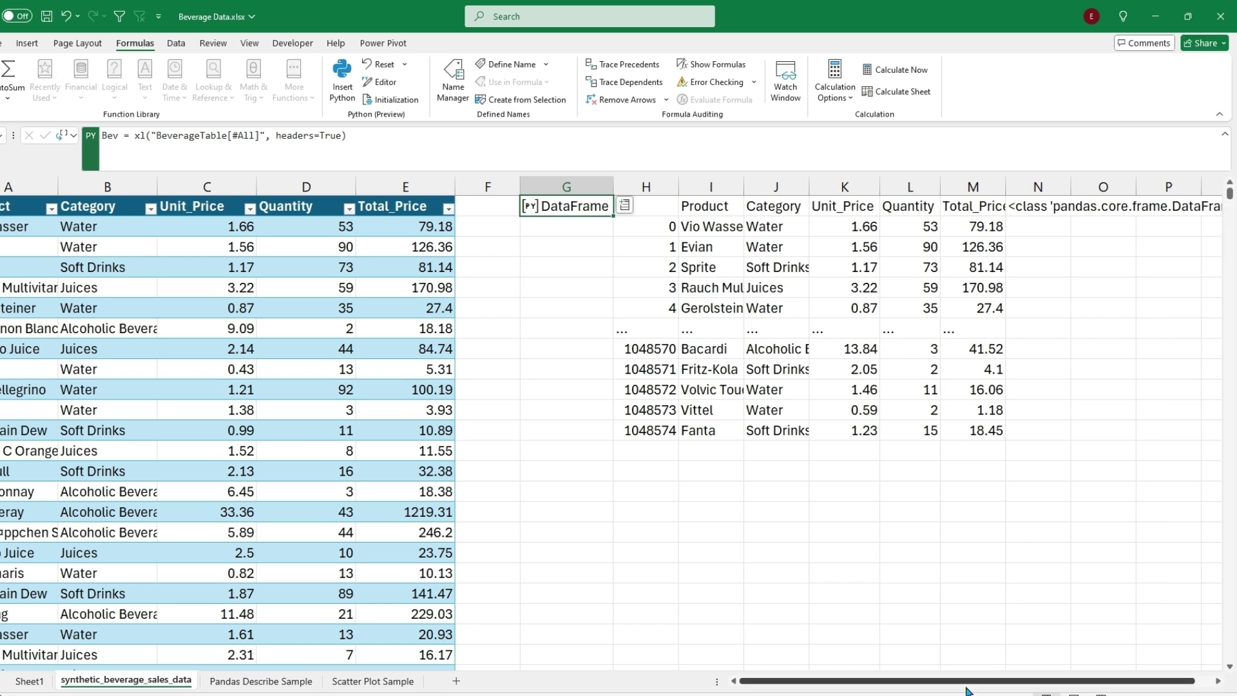
scroll(977, 680, right, 2)
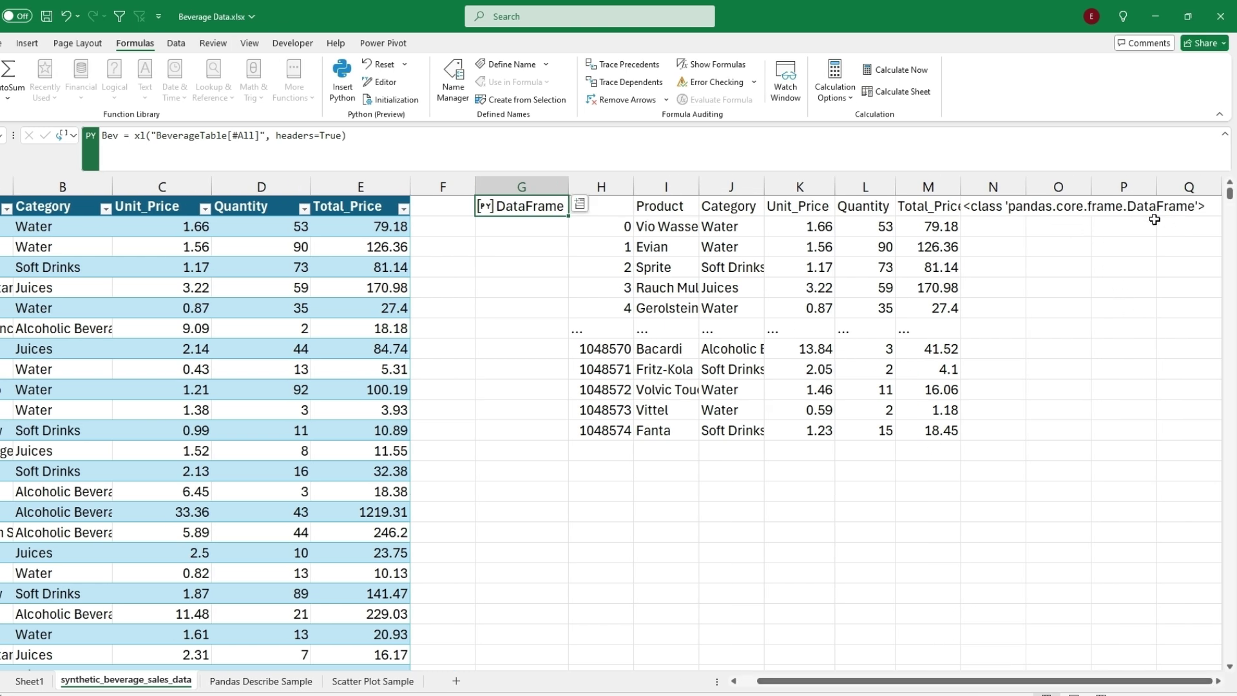
click(998, 207)
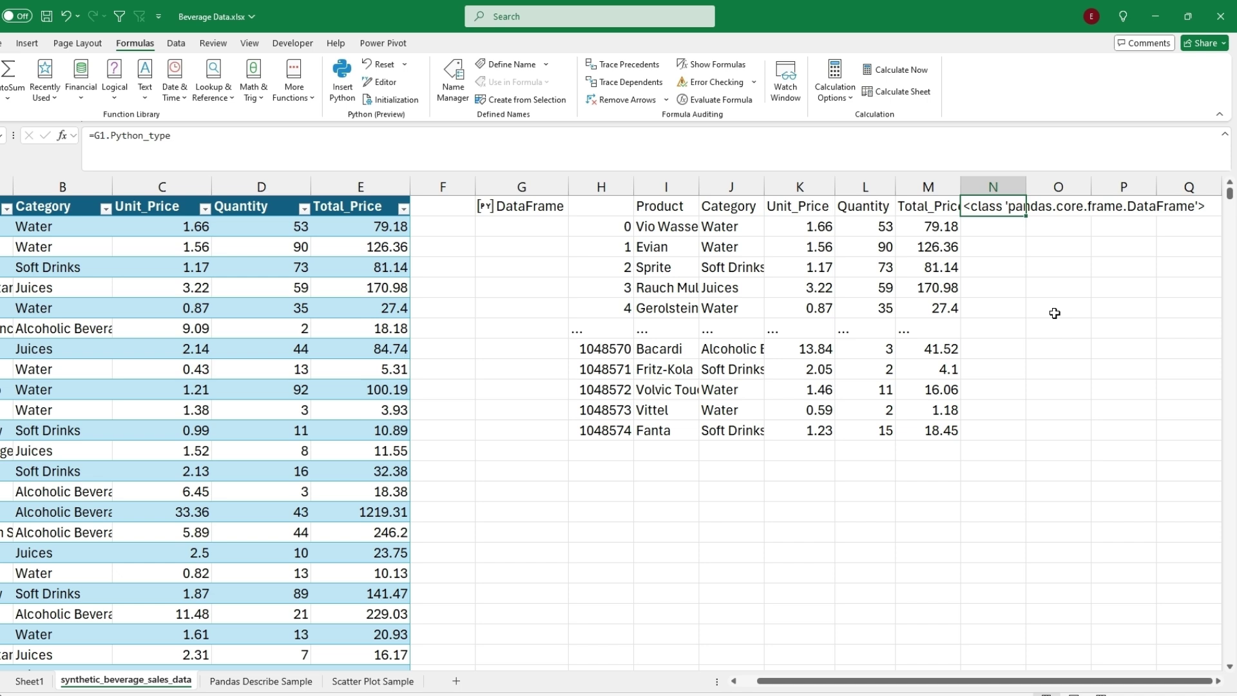
key(Delete)
key(Down)
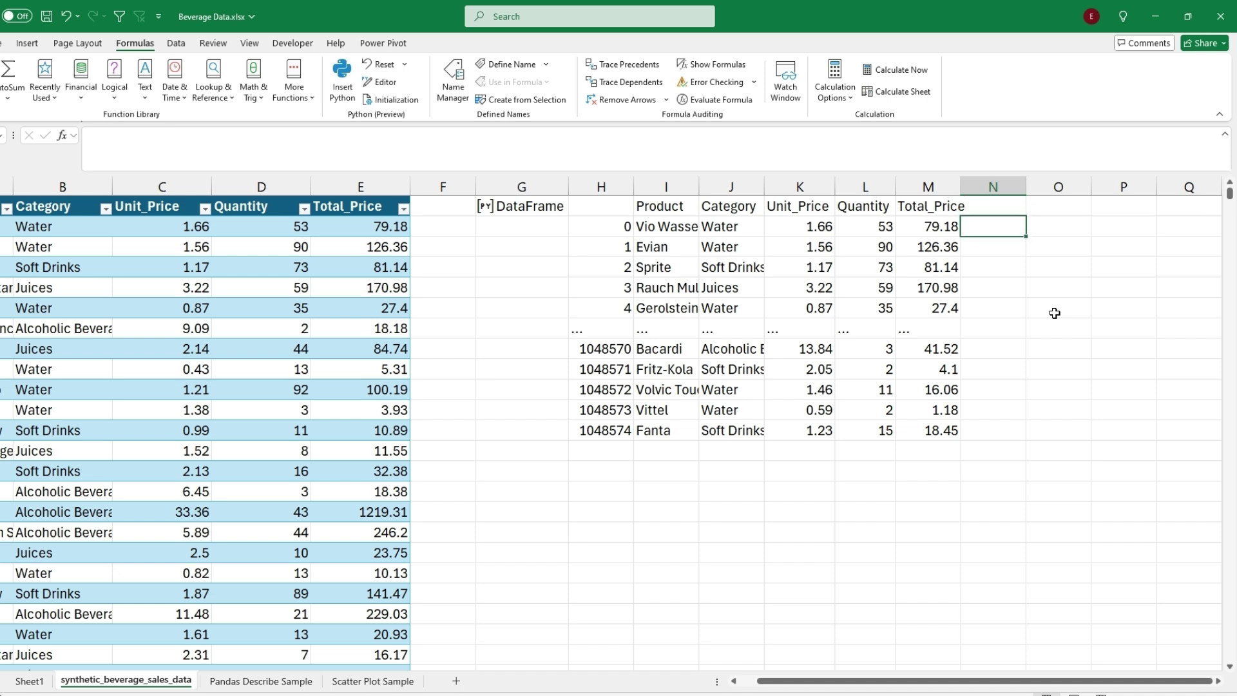
click(540, 208)
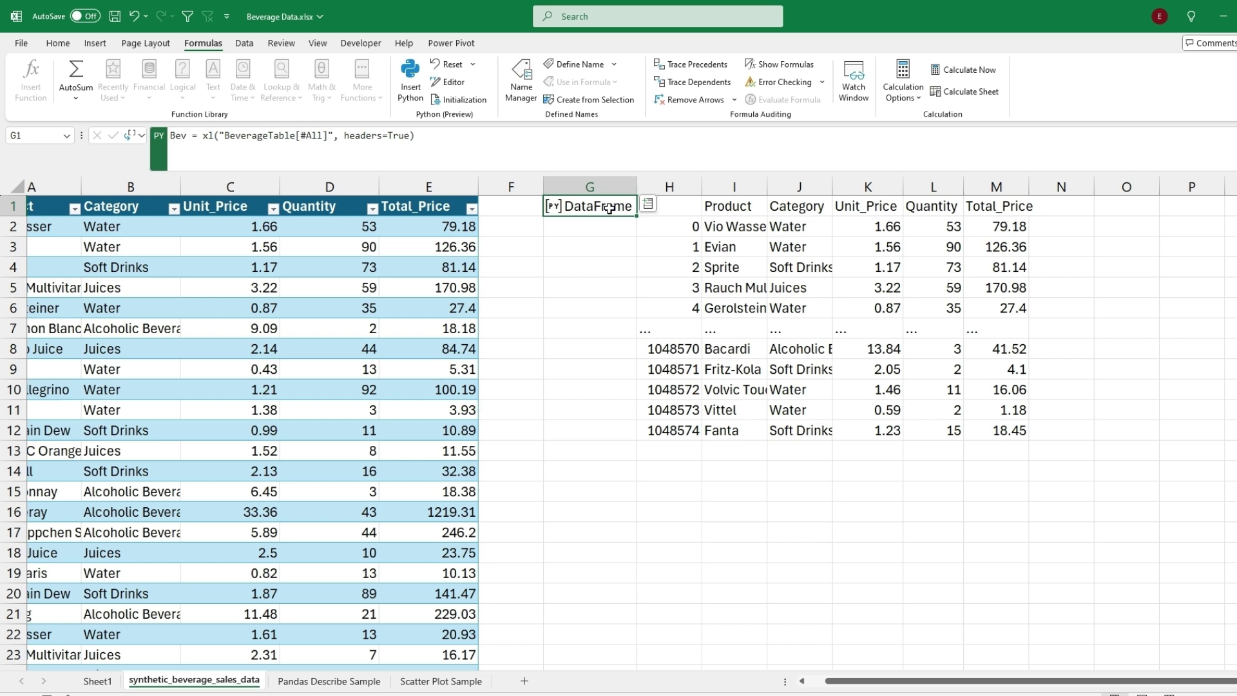
Step: Add an sns line to G1's code, run it, and confirm the seaborn alias in Initialization
click(468, 137)
key(Return)
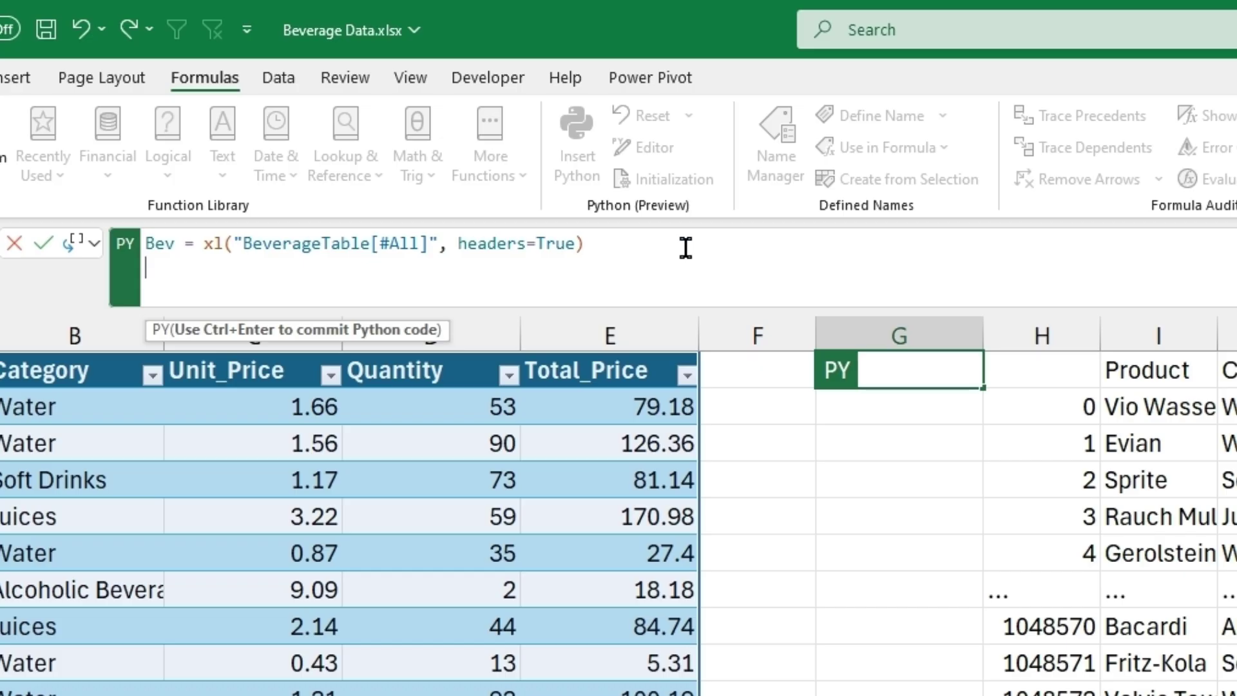
text(sns)
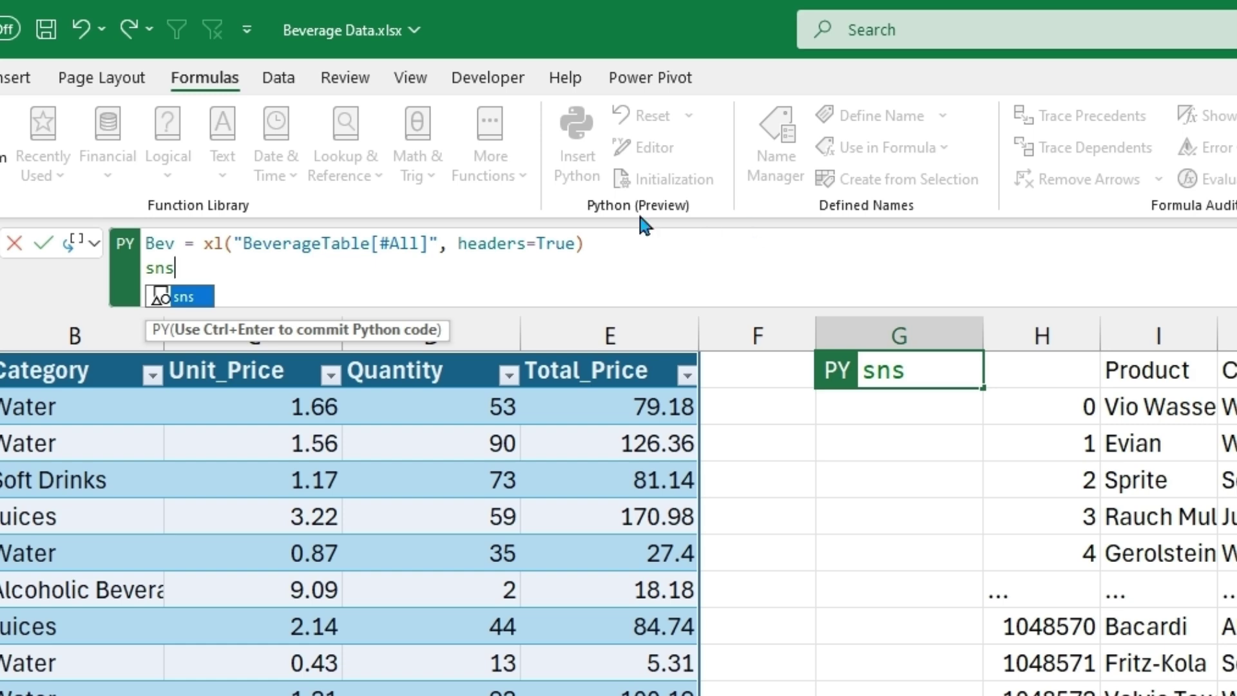
click(191, 297)
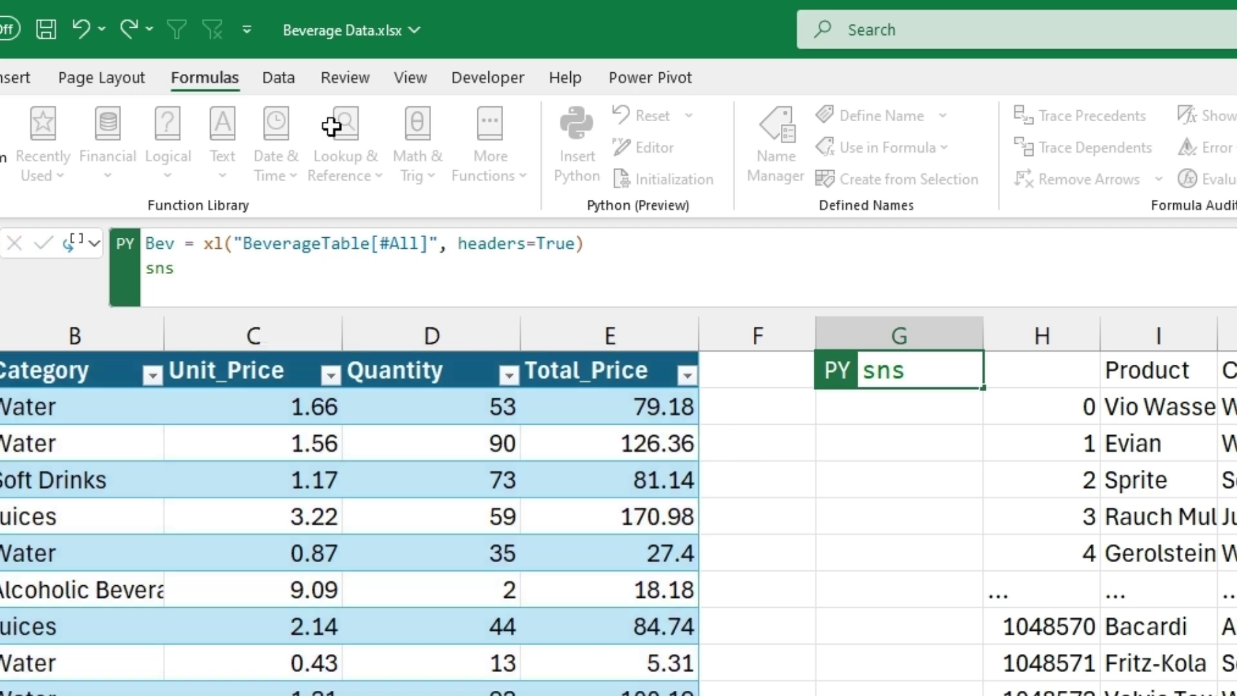
key(ctrl+Return)
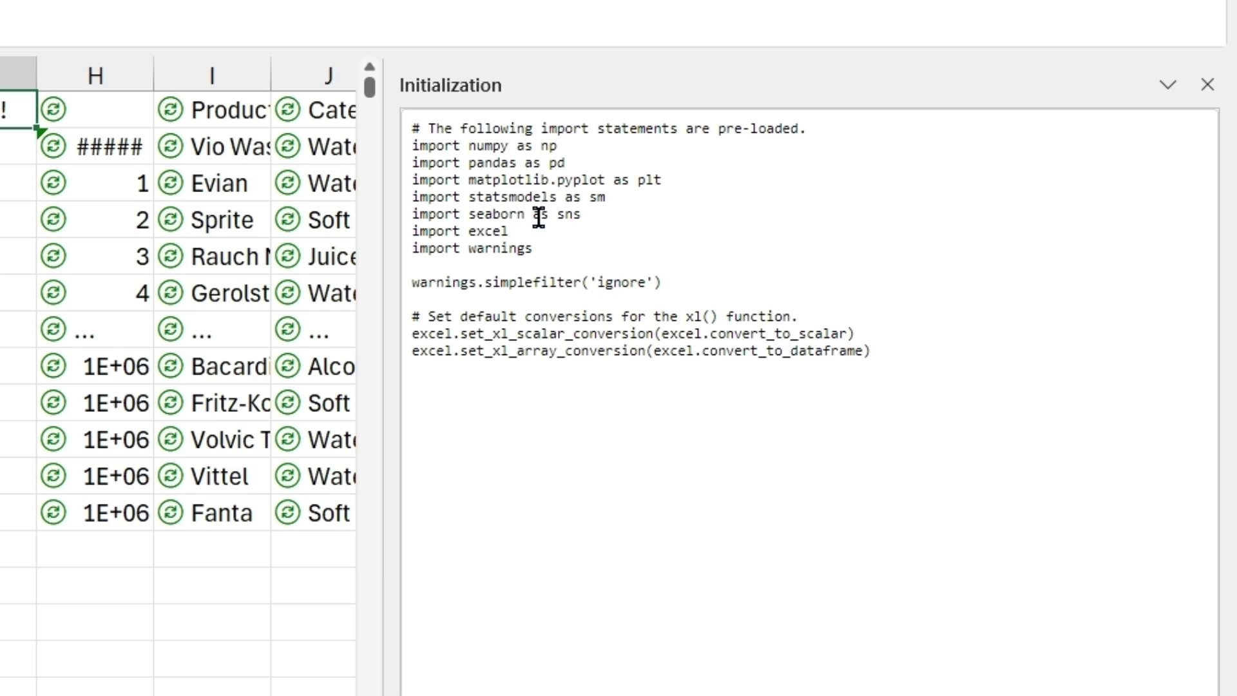
drag(539, 216, 595, 216)
click(588, 210)
click(1206, 85)
Step: Complete the line as sns.scatterplot(data=Bev, x="Unit_Price", y="Total_Price") and commit it
click(267, 273)
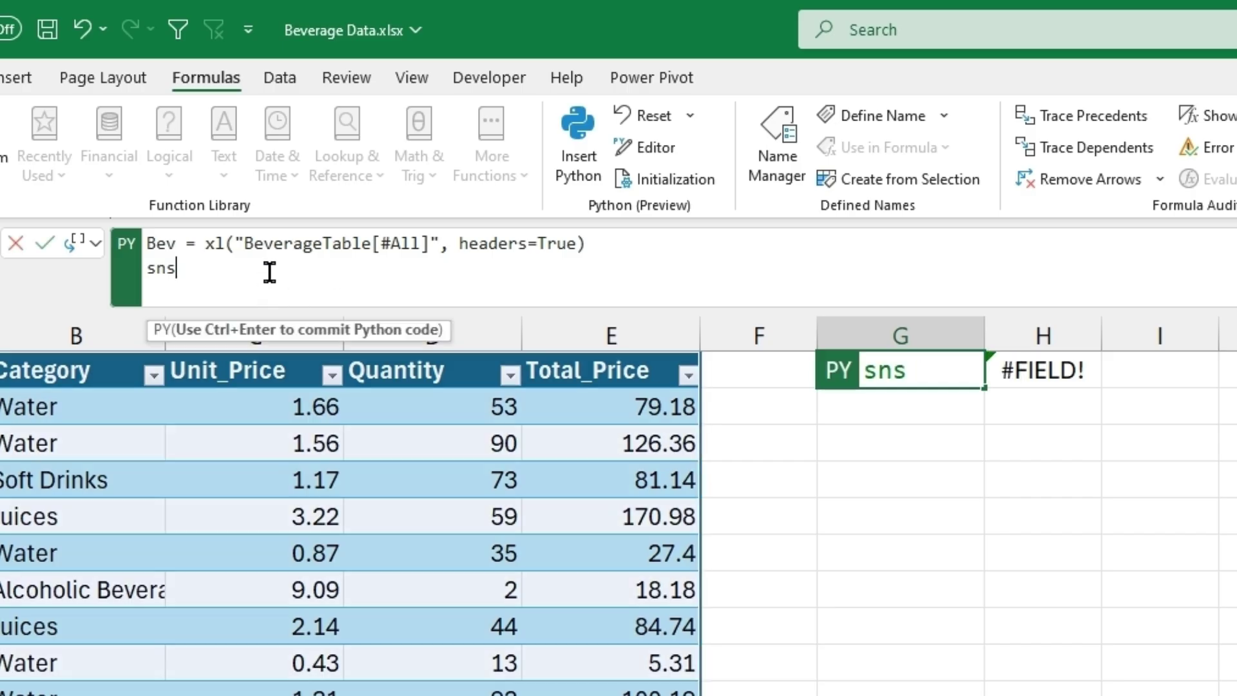
text(.s)
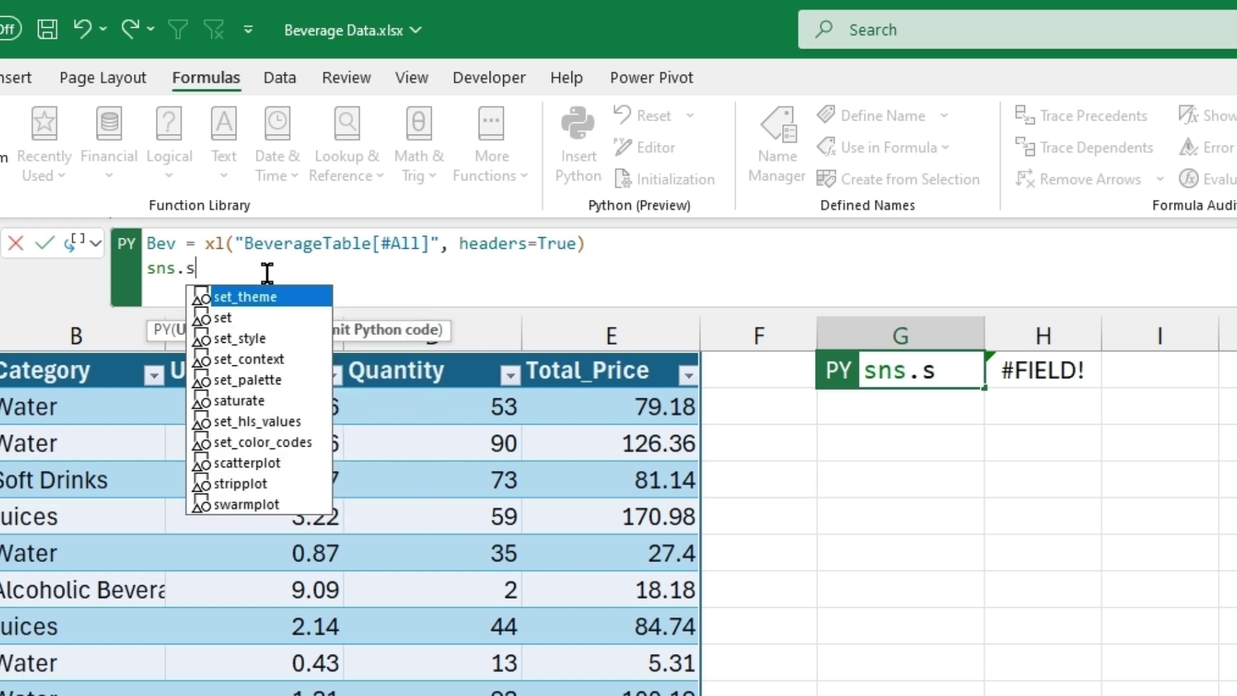
text(catter)
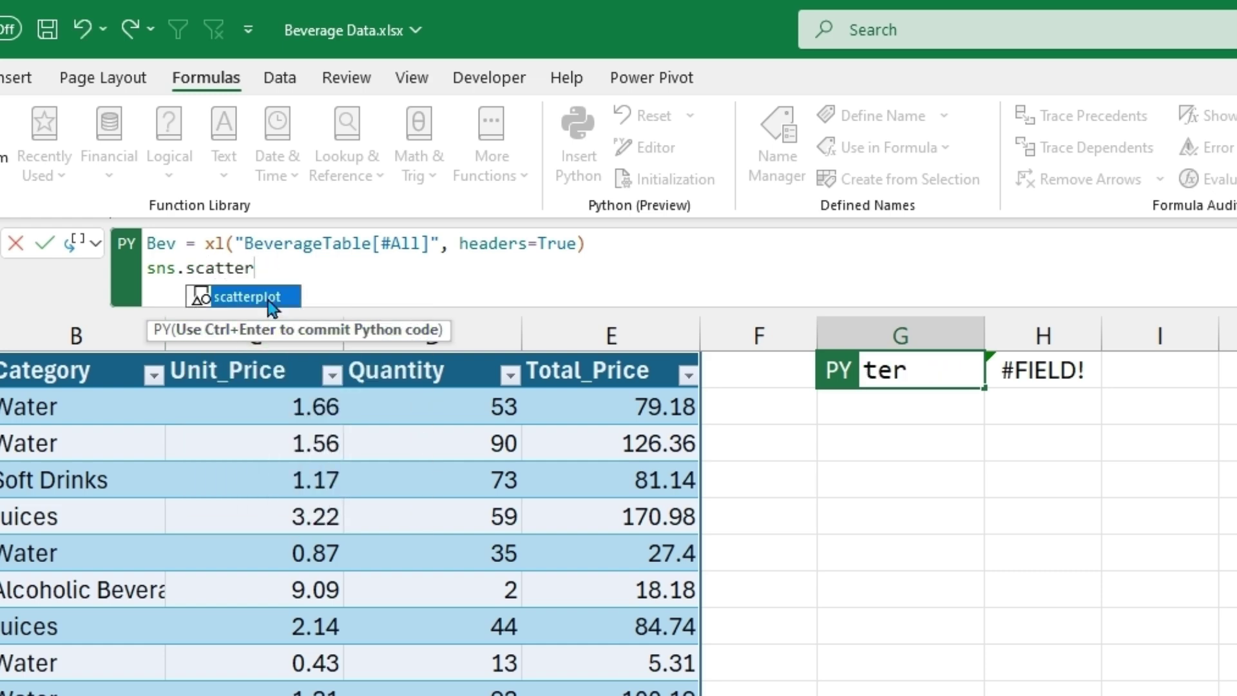
click(268, 297)
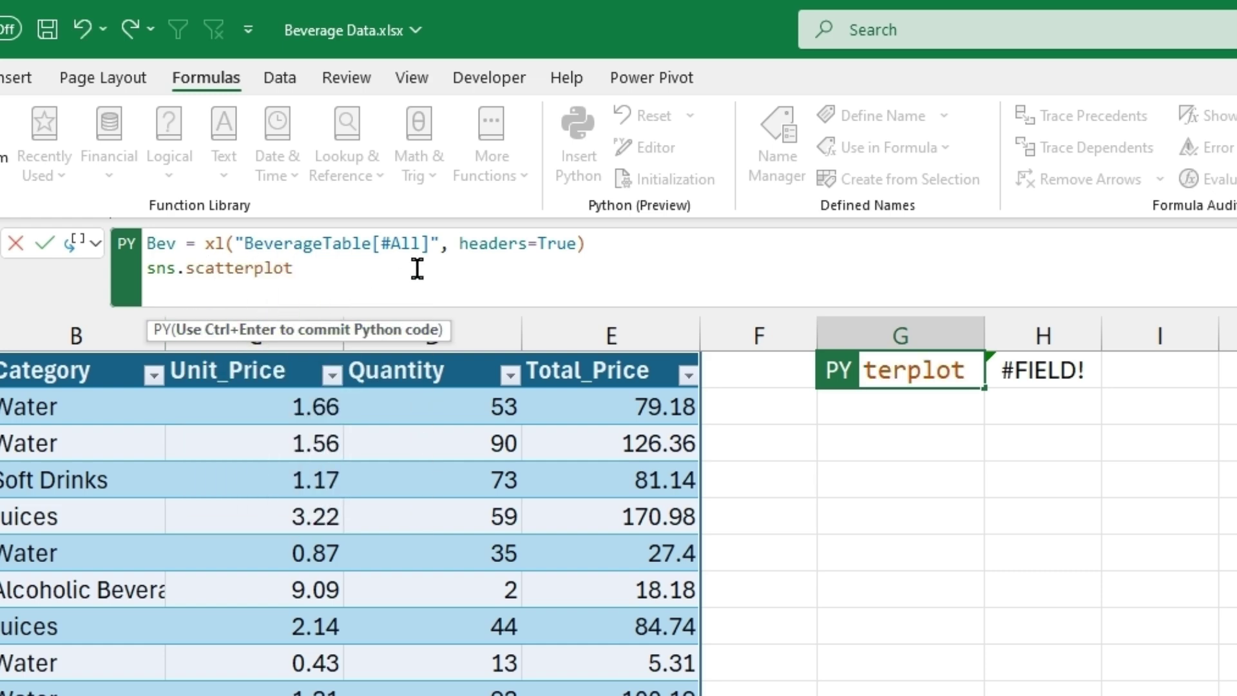
text(())
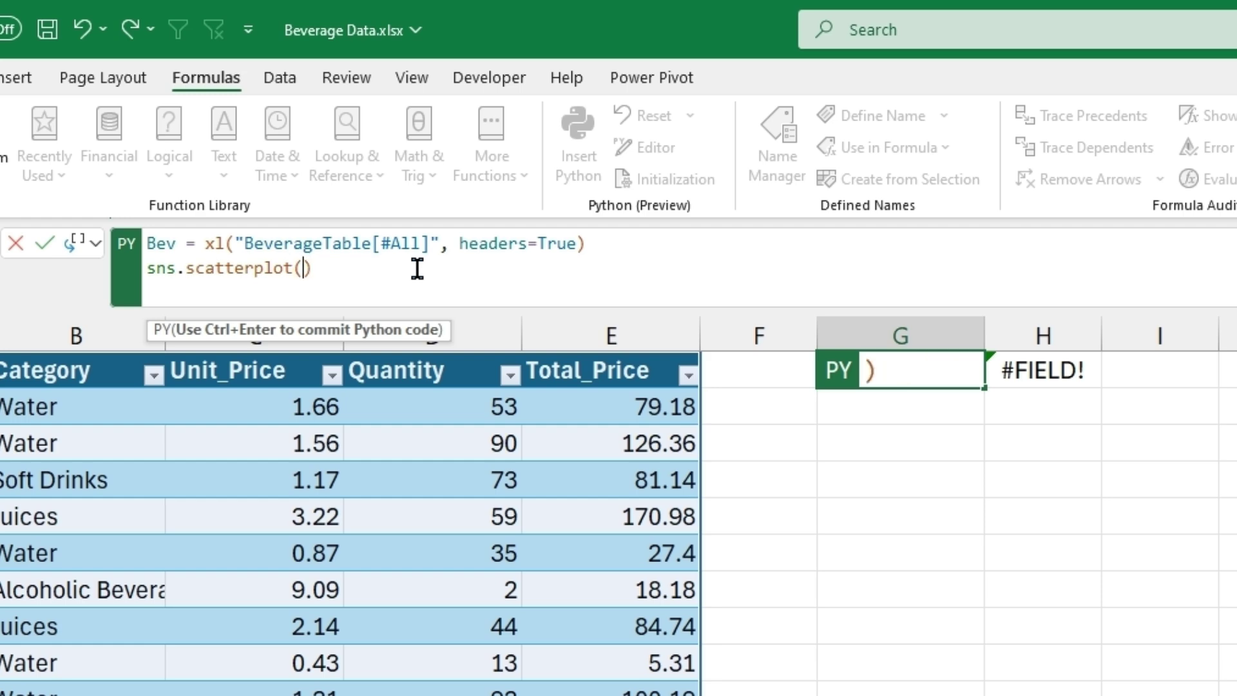
text(data)
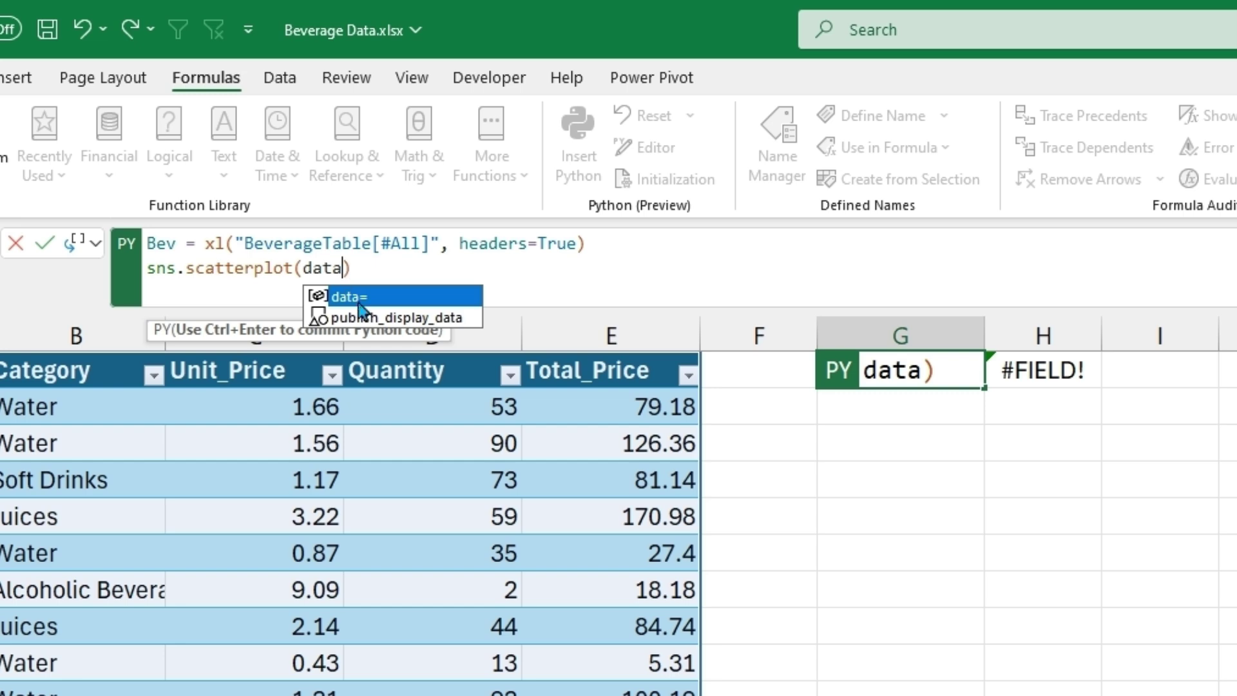
click(368, 298)
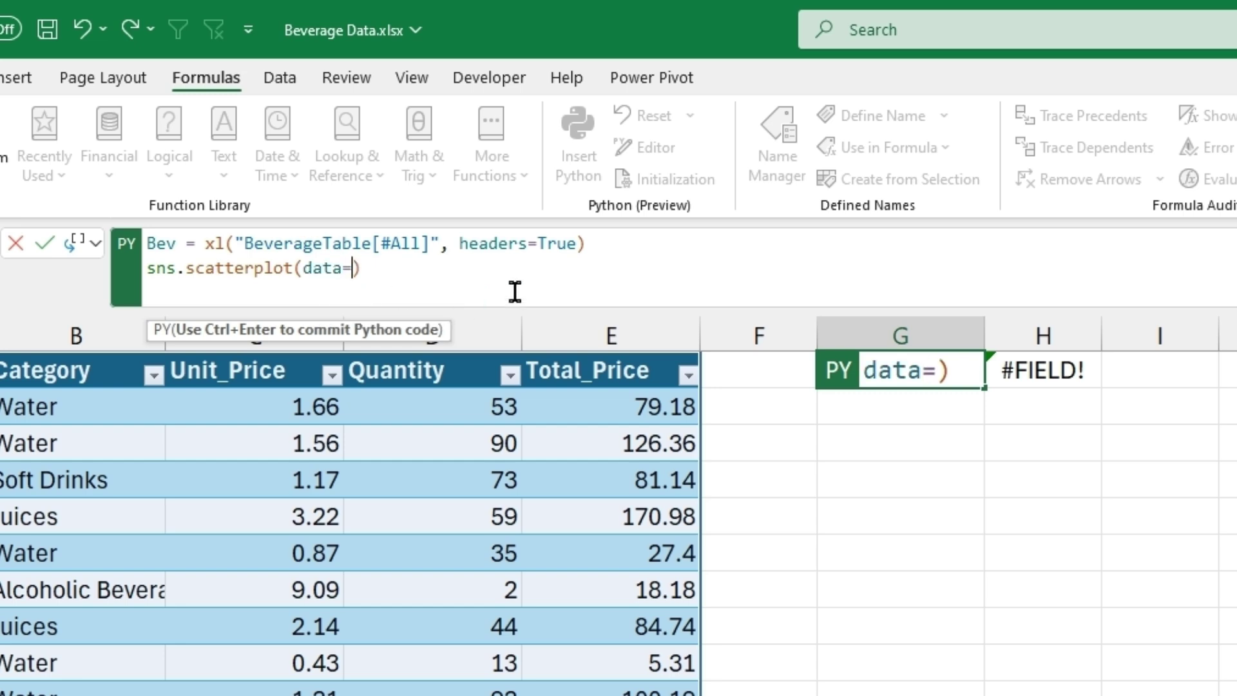
text(Bev)
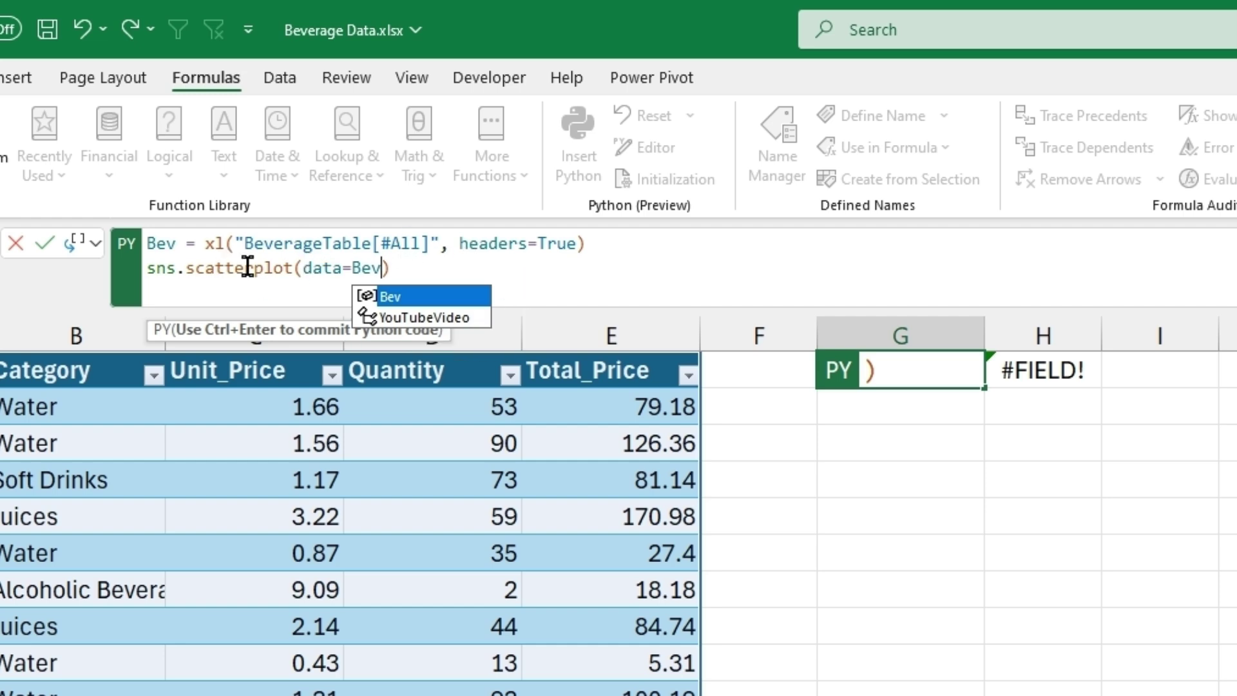
click(402, 298)
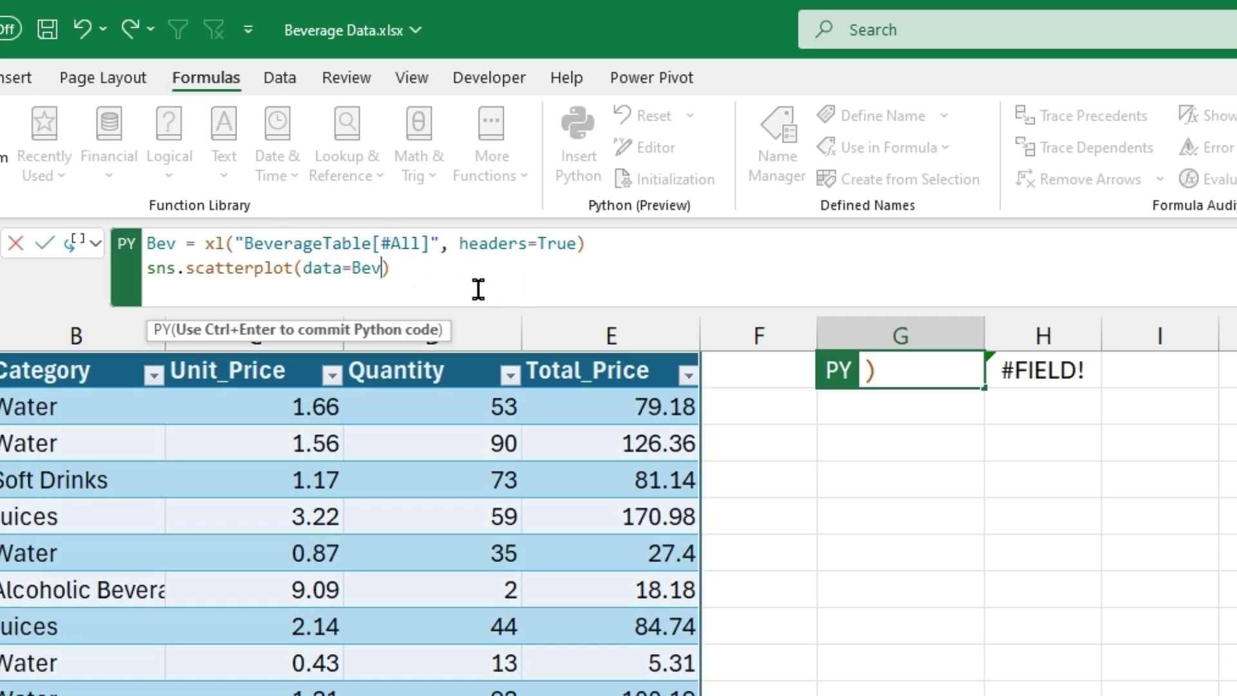
text(,x=")
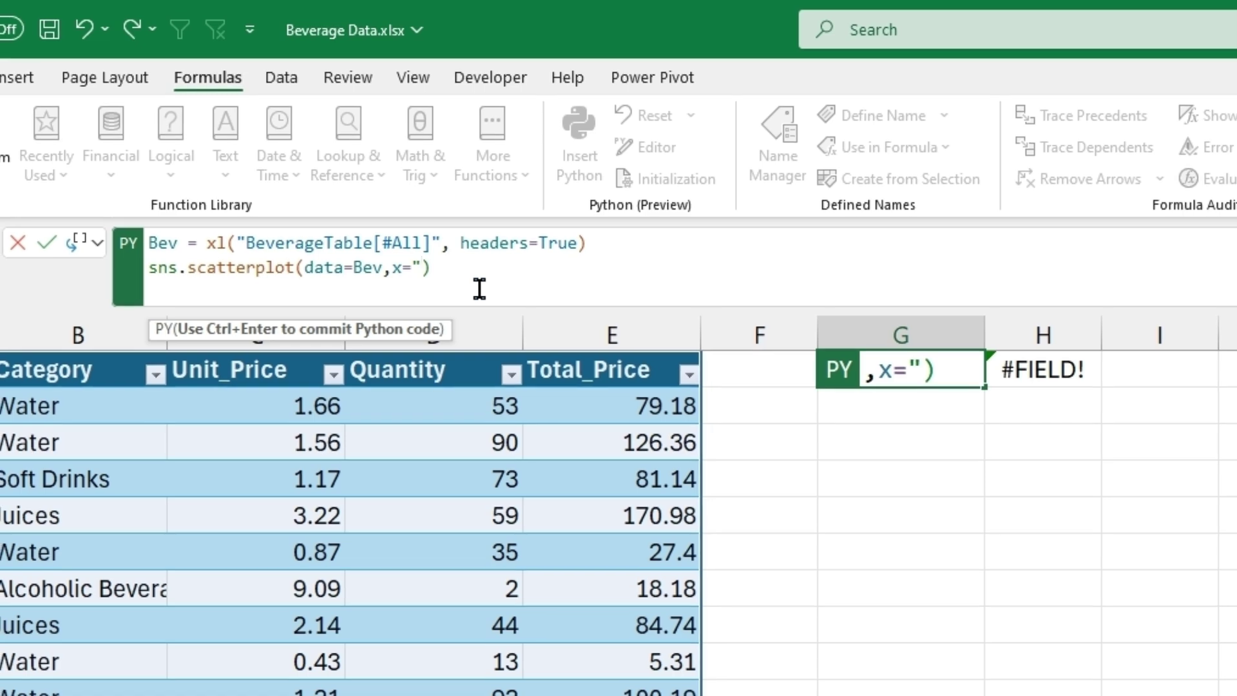
text(Unit_Price)
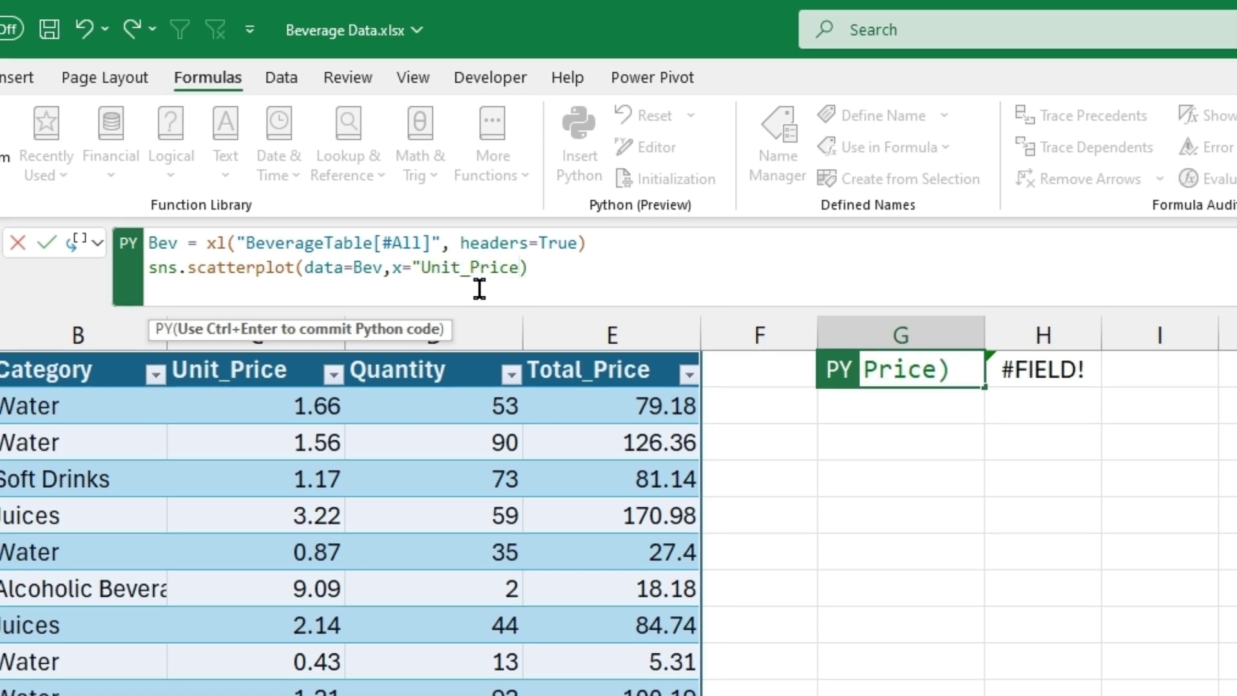
text(m)
key(BackSpace)
text(",y=)
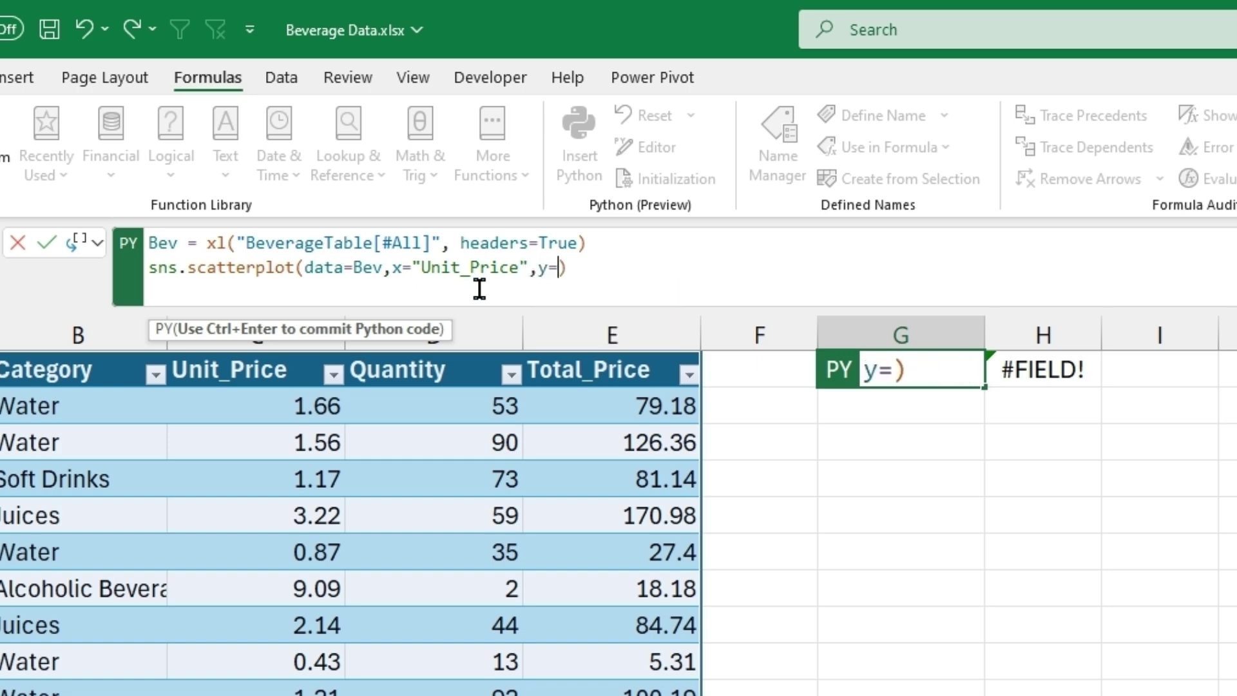
text(")
key(Escape)
text(Total_)
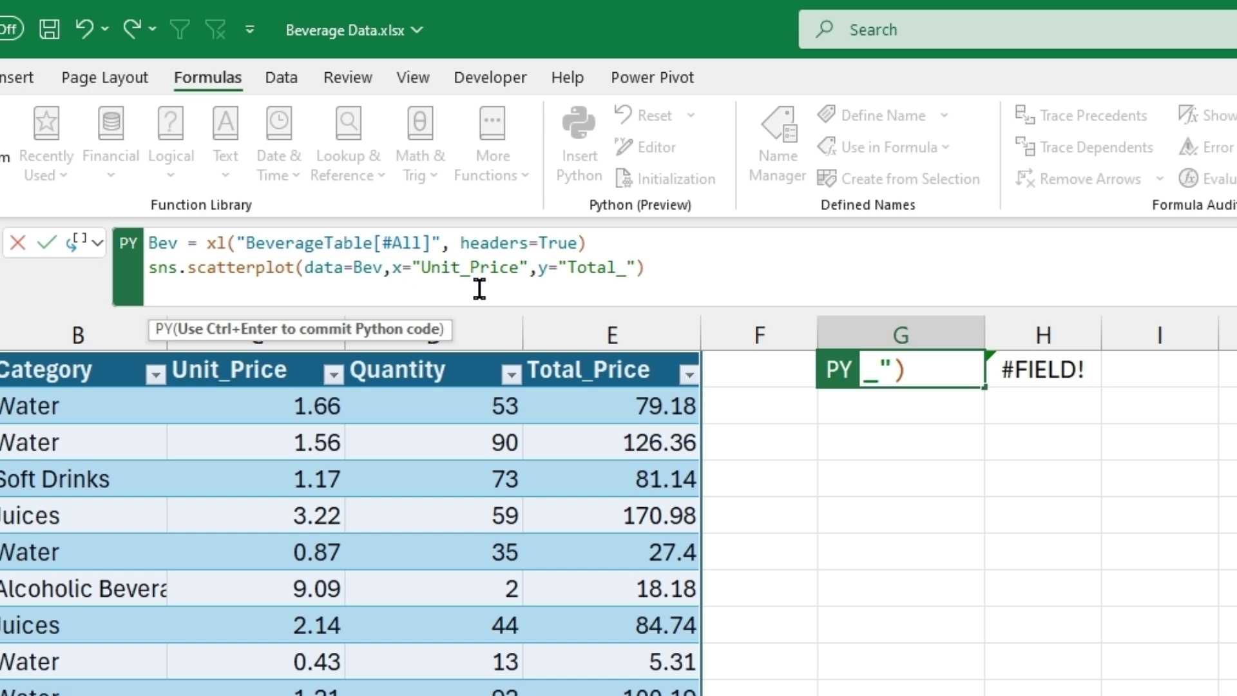
text(Price)
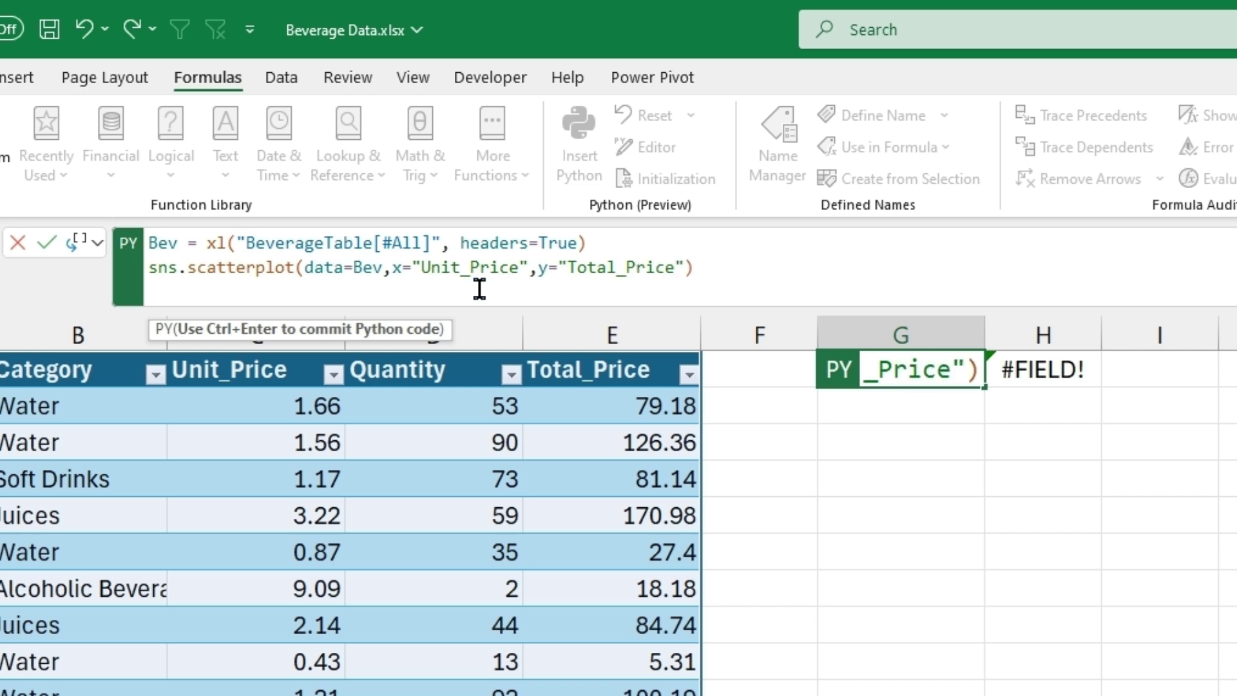
key(ctrl+Return)
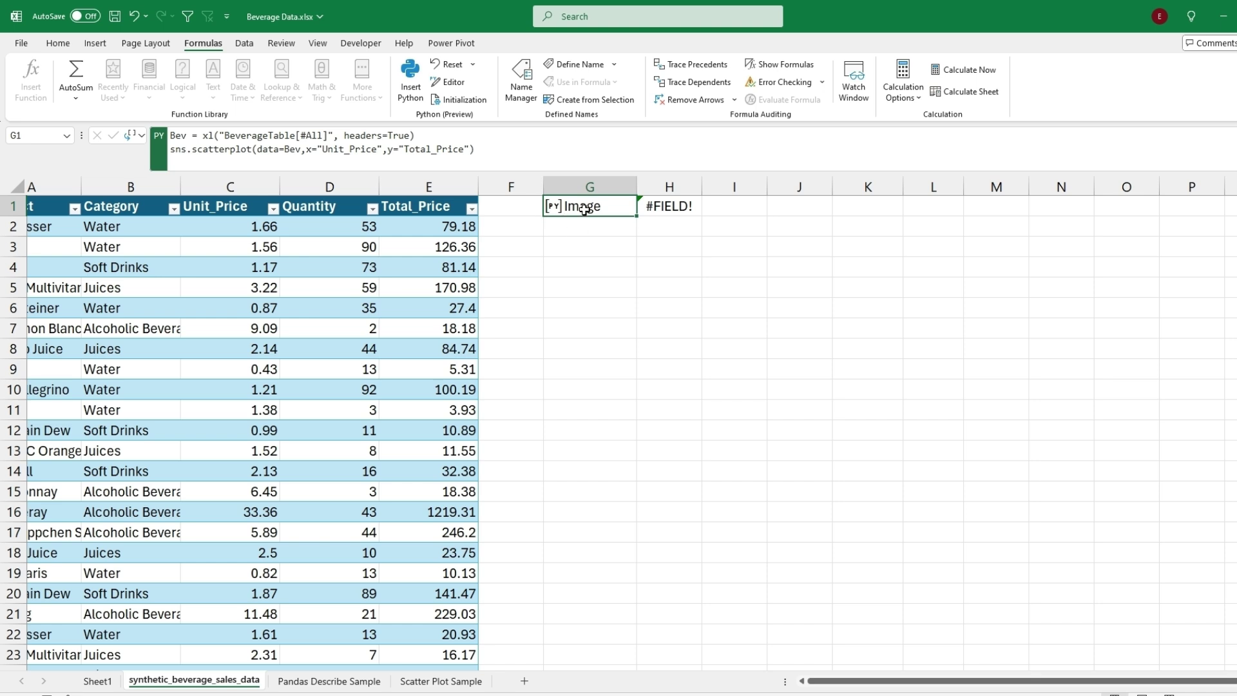
Step: Preview the scatterplot in the Python Editor, then insert G1's image into I1 and widen column I
click(451, 81)
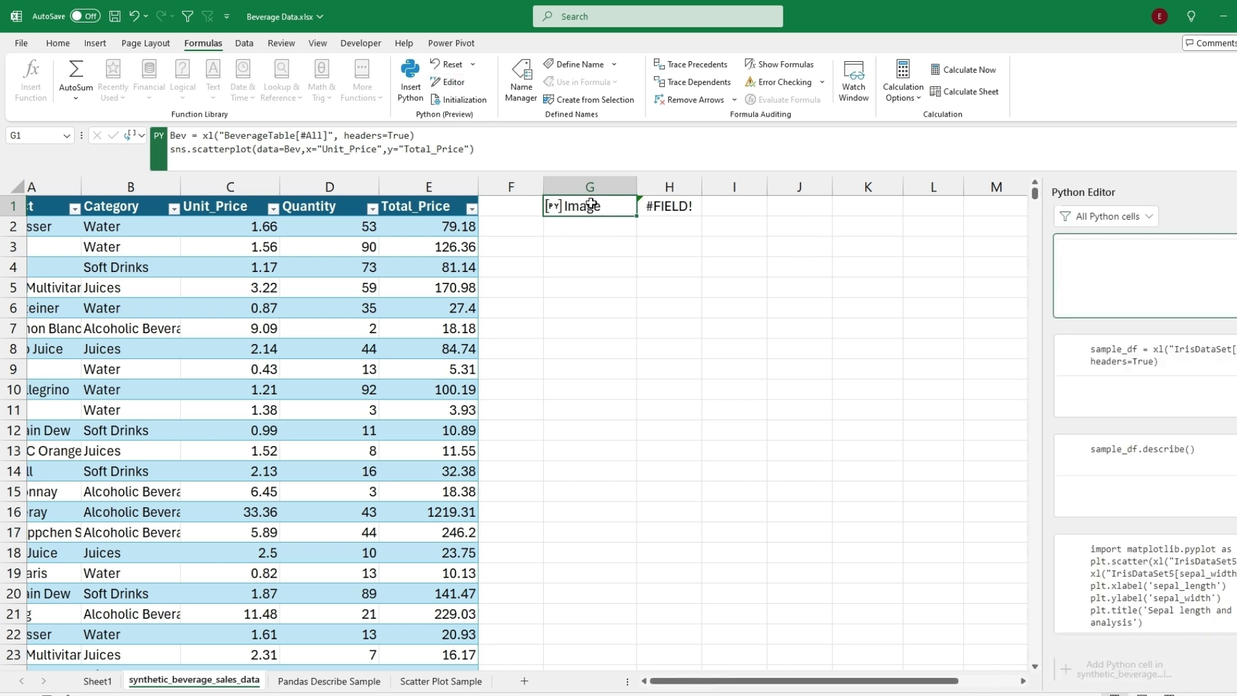
click(1139, 364)
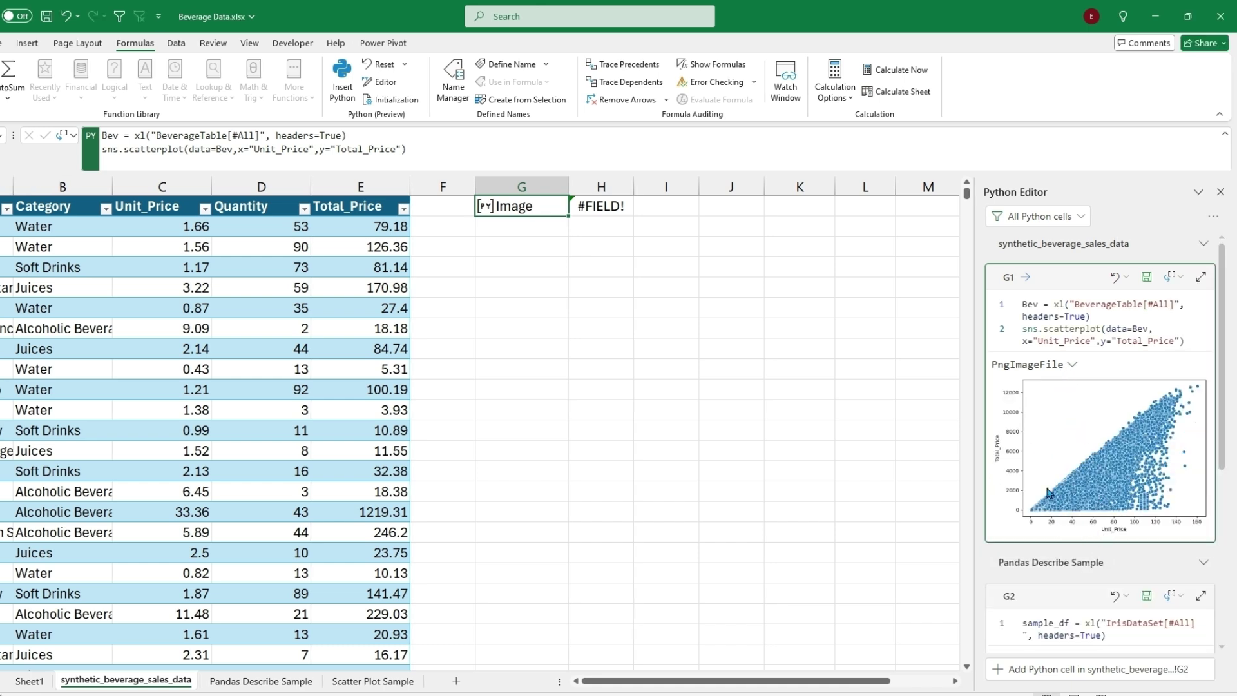
click(546, 204)
click(581, 206)
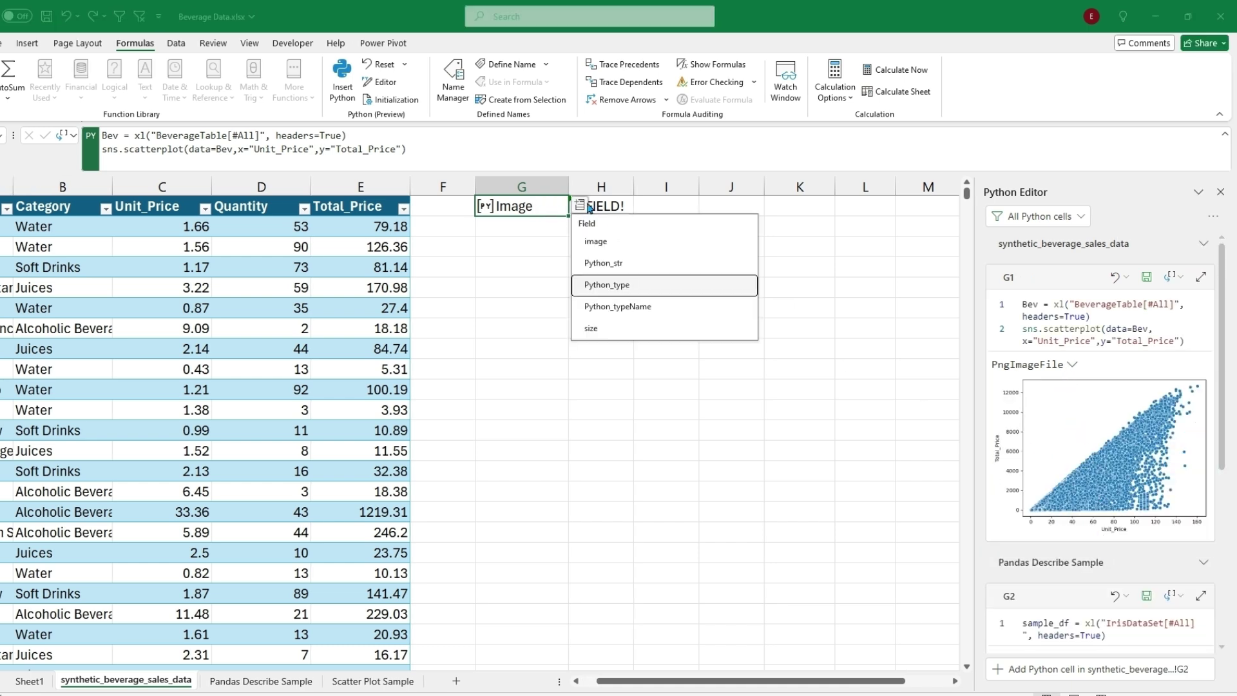
click(606, 242)
click(658, 219)
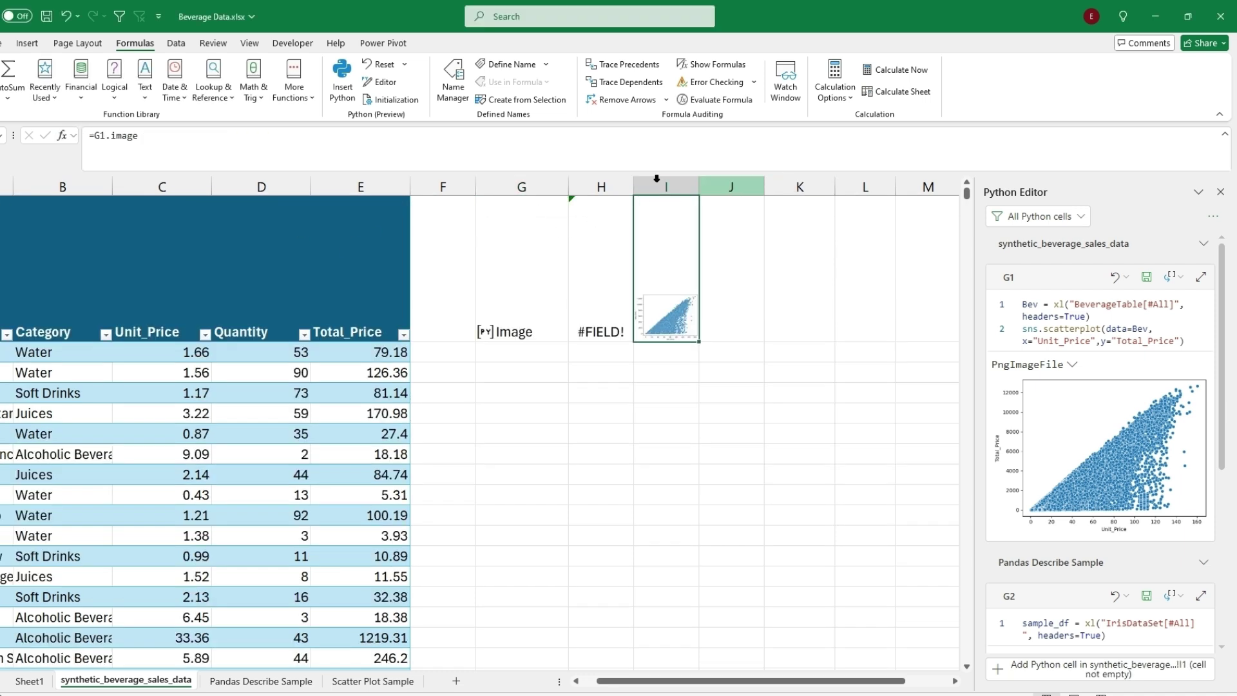
drag(699, 185, 882, 193)
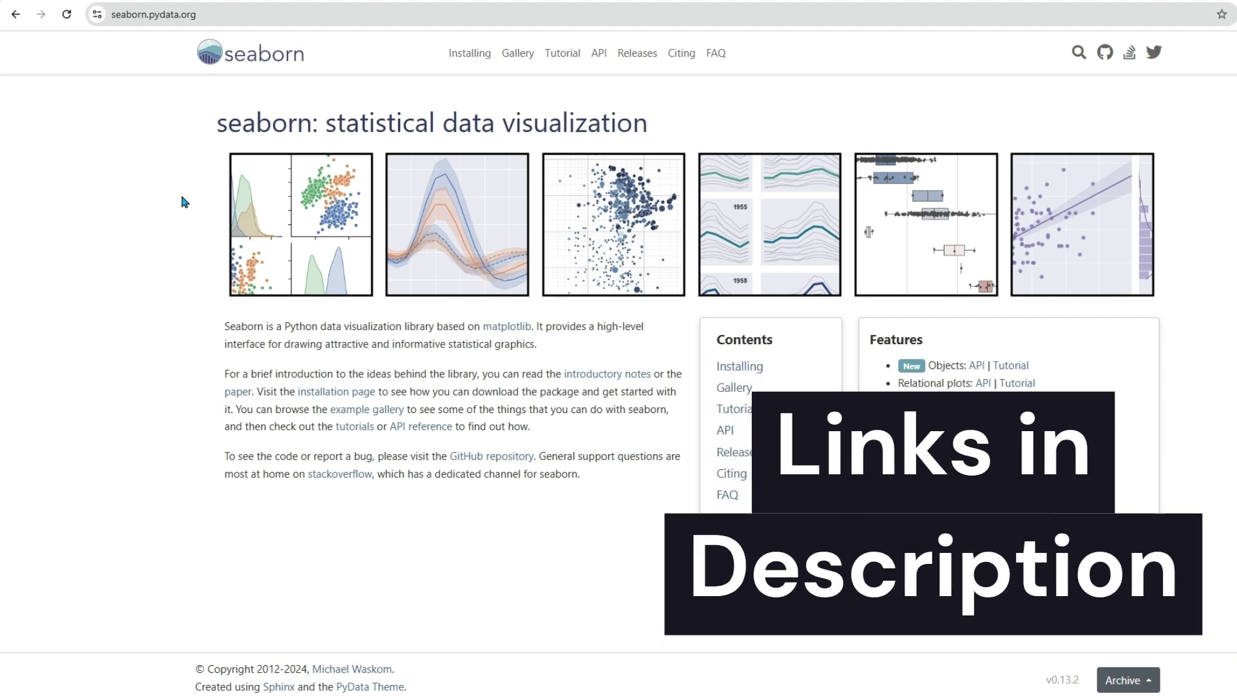
Step: Go to seaborn's 'Visualizing distributions of data' tutorial and read its histogram and bin-size sections
click(562, 58)
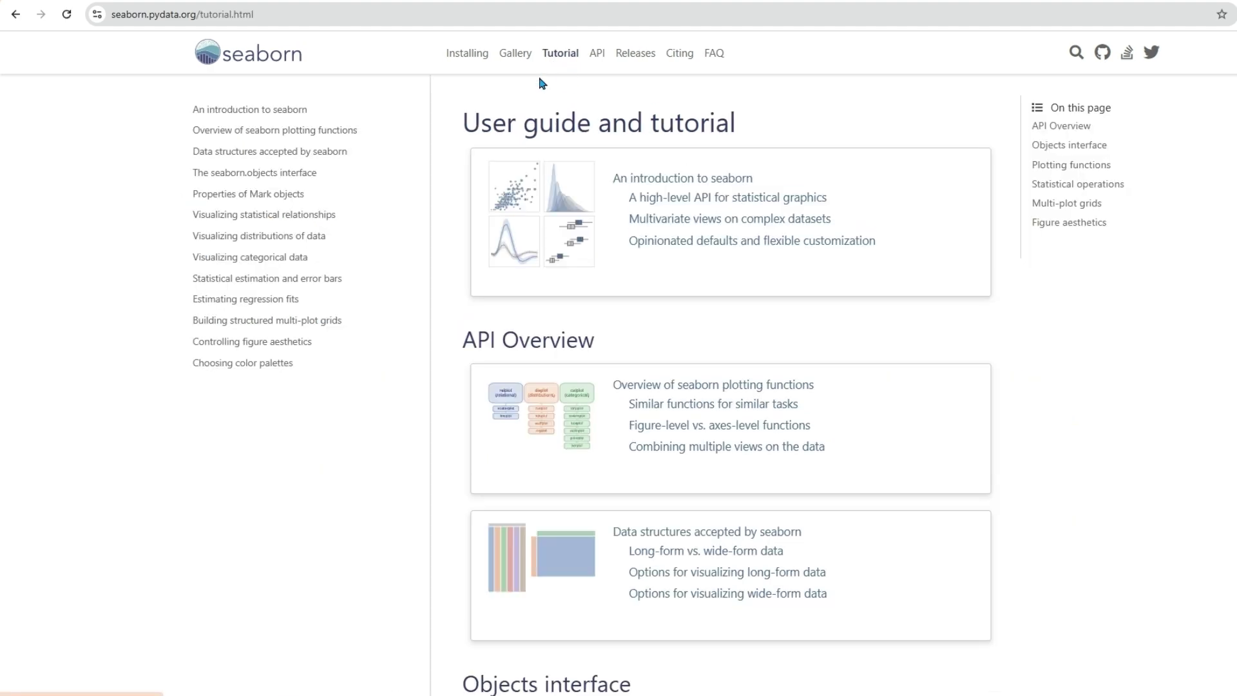
click(114, 322)
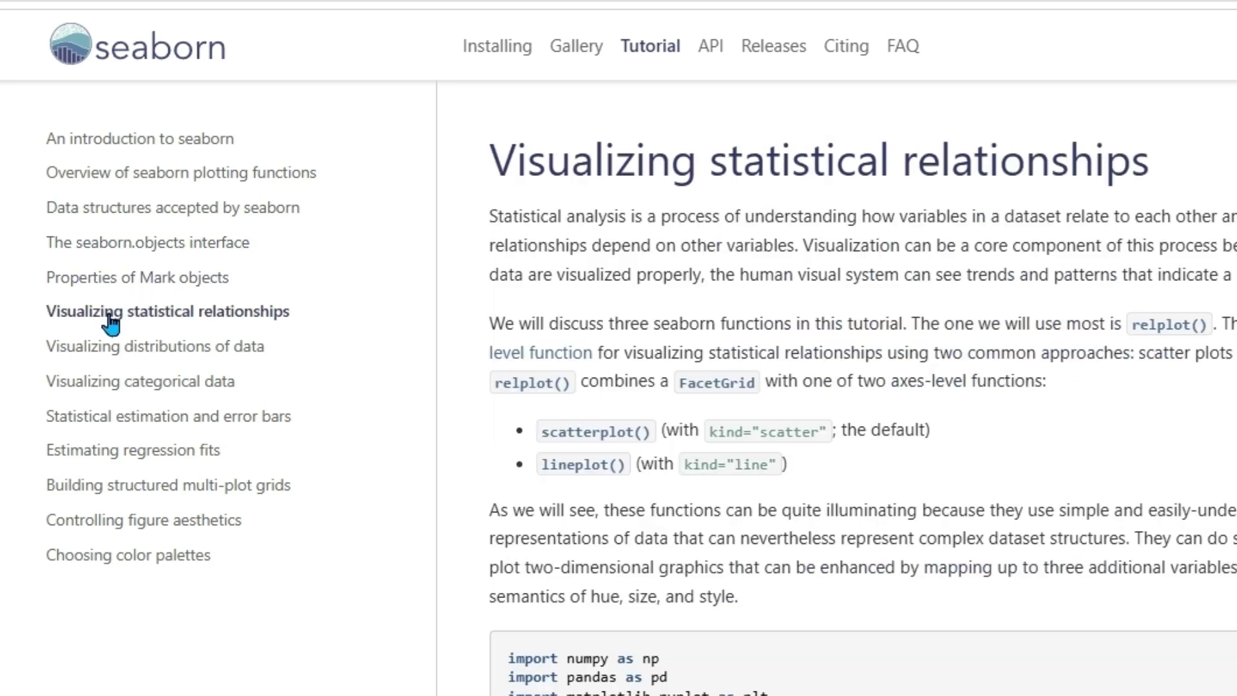
click(251, 348)
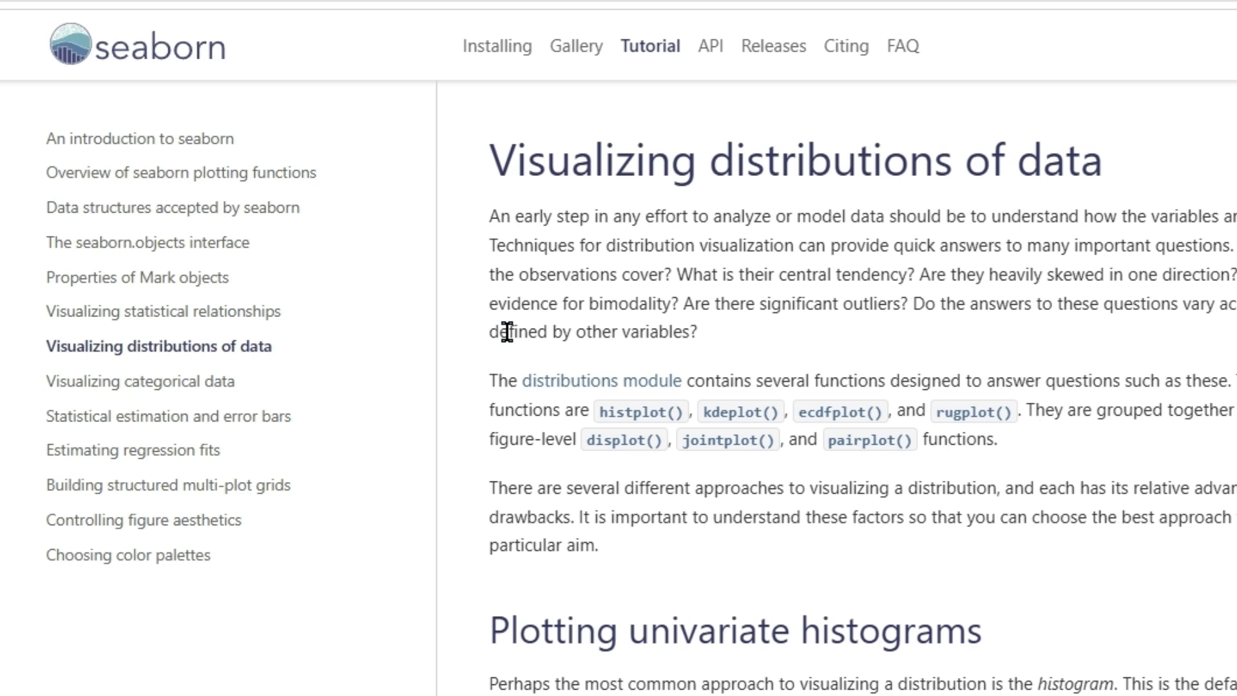
scroll(507, 332, down, 2)
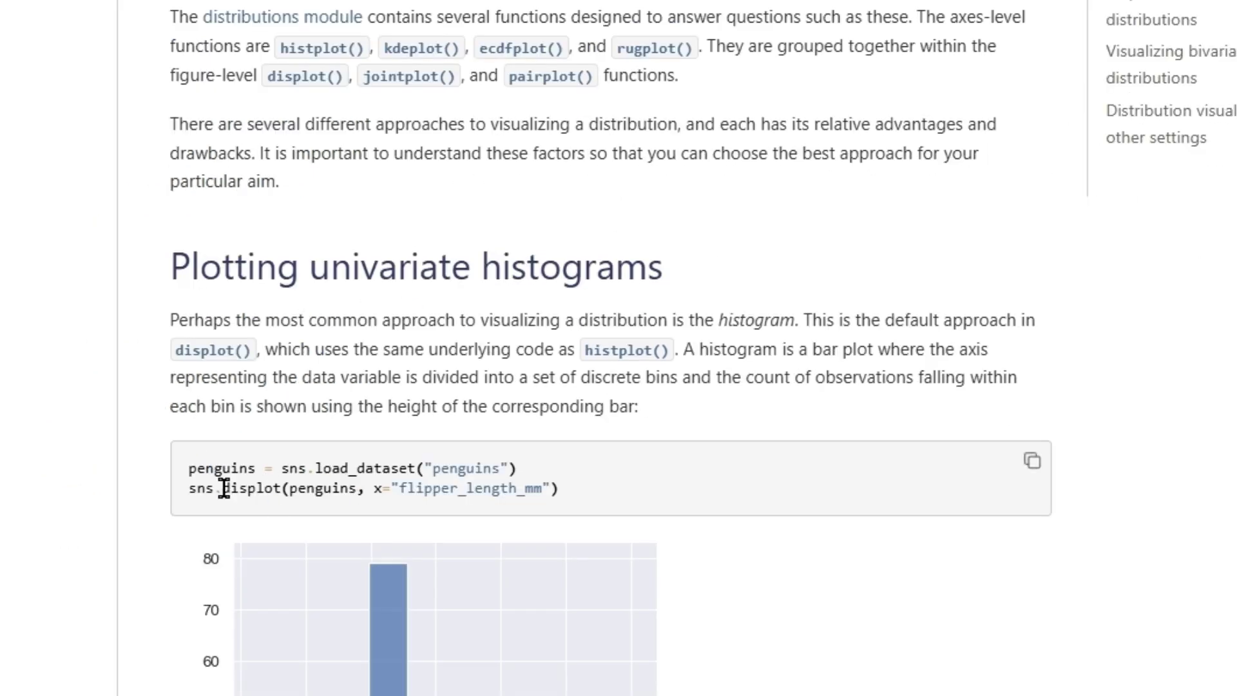
scroll(502, 370, down, 1)
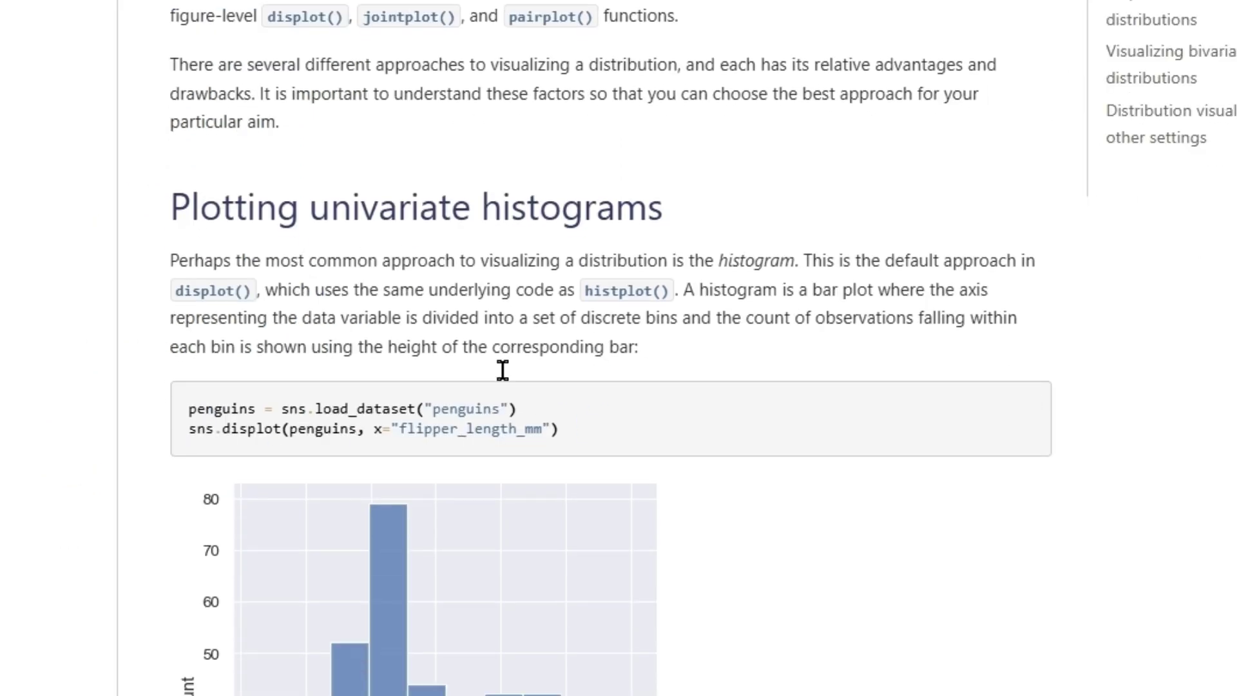
scroll(502, 370, down, 3)
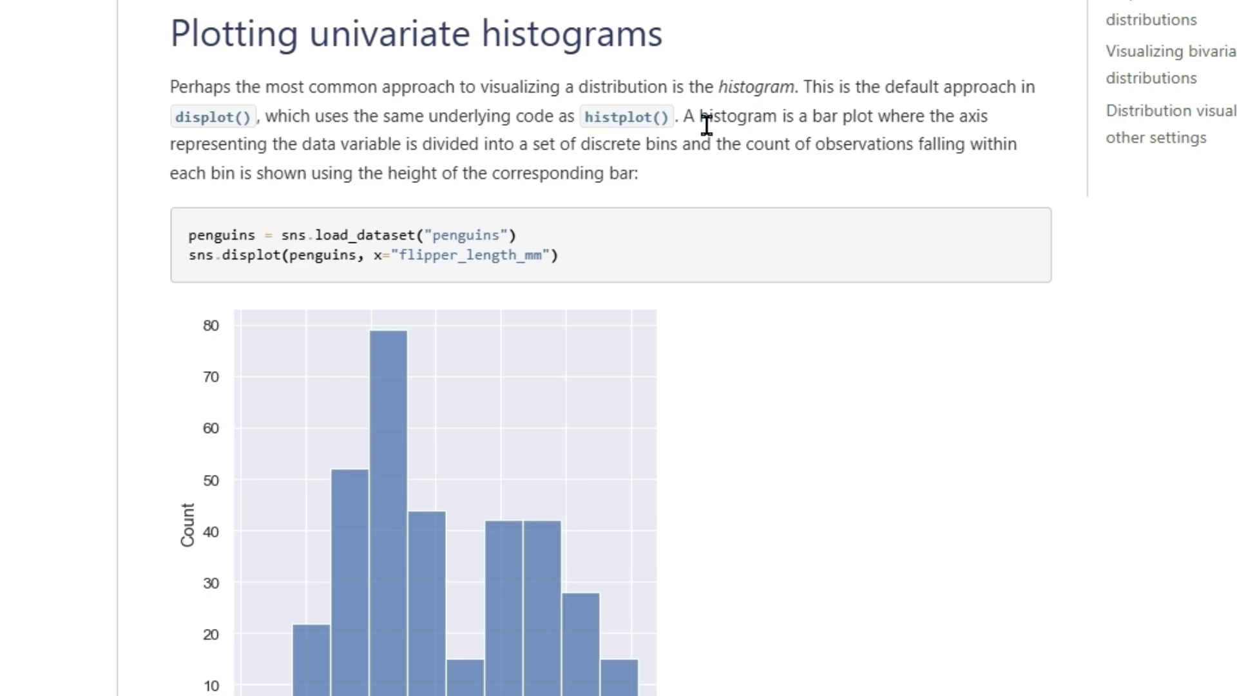
scroll(707, 171, down, 12)
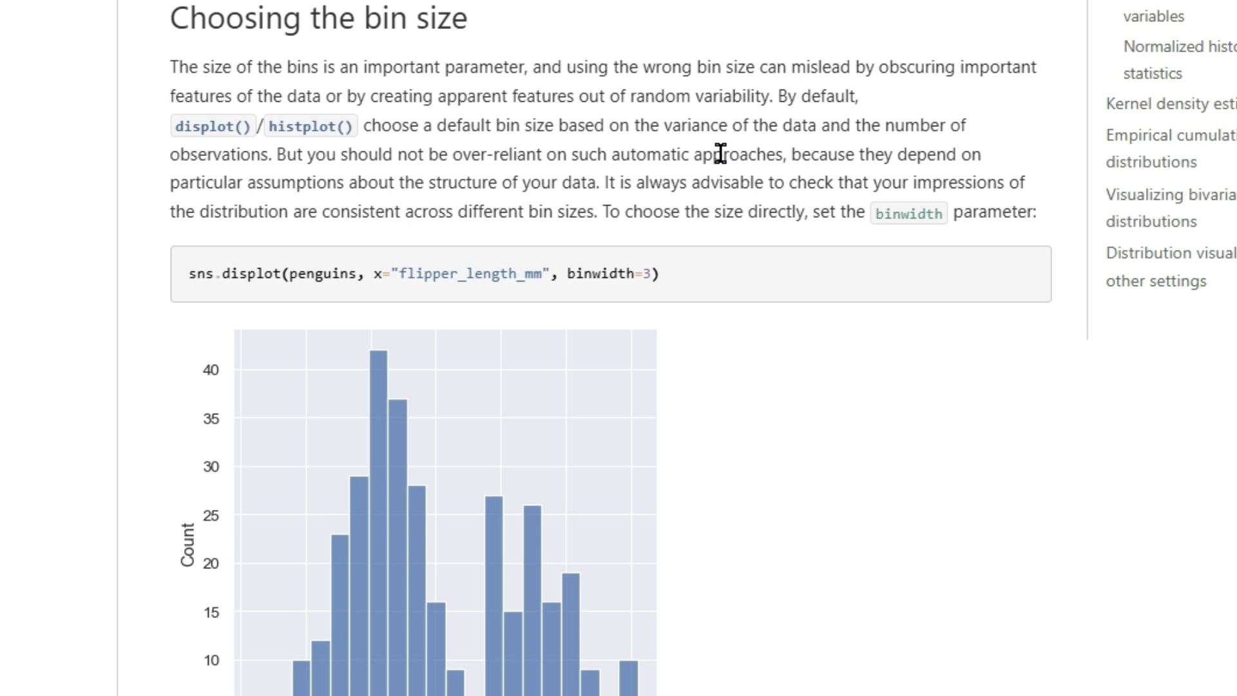
scroll(719, 153, down, 5)
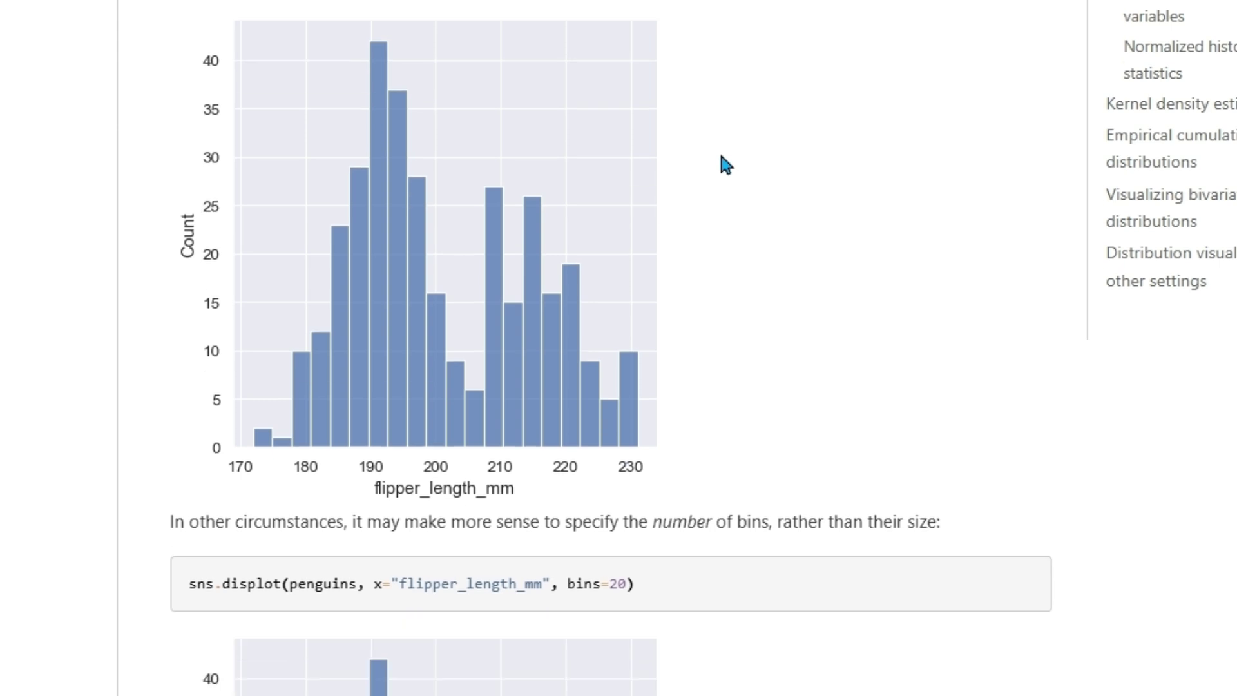
scroll(721, 157, down, 5)
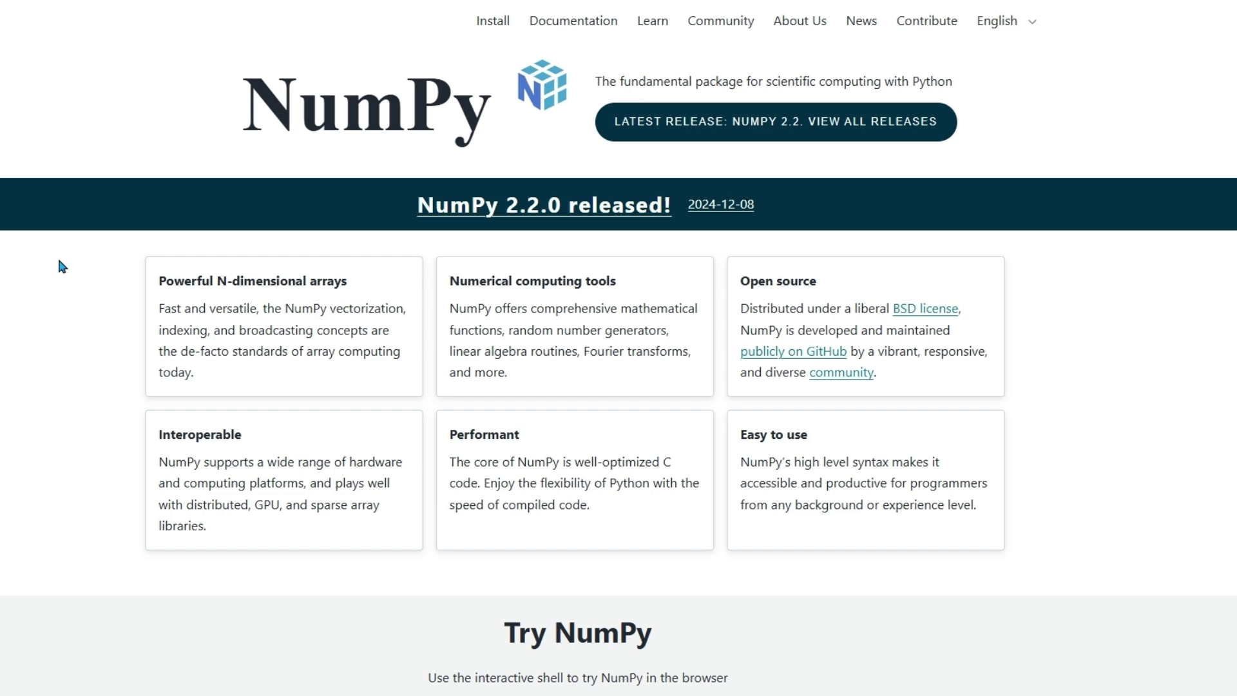
Step: Glance at NumPy Documentation, then open the Learn page and scroll its beginner tutorials and books
click(577, 22)
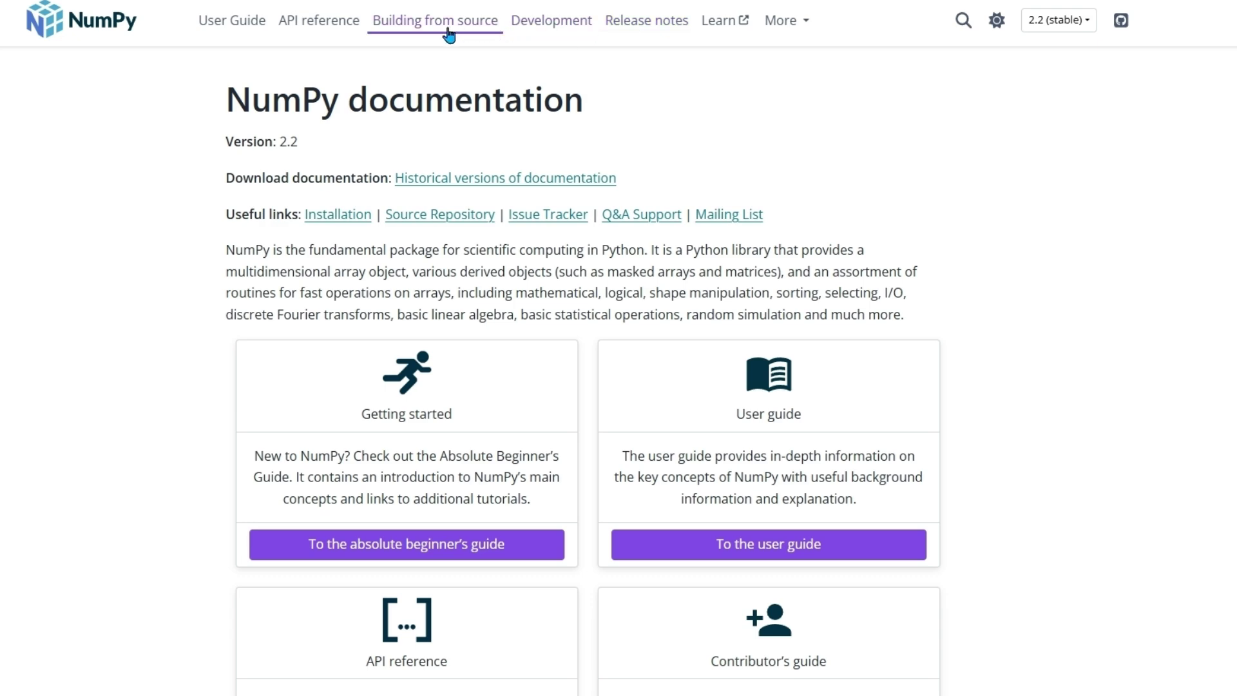
key(alt+Left)
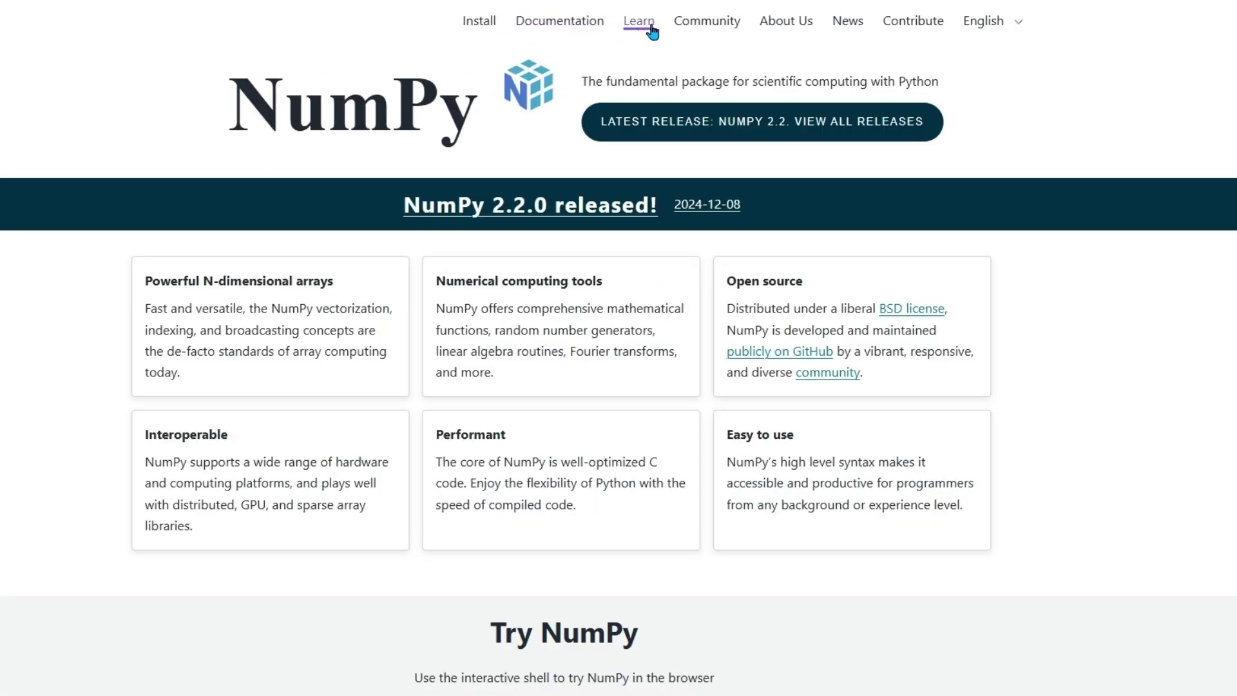
click(640, 21)
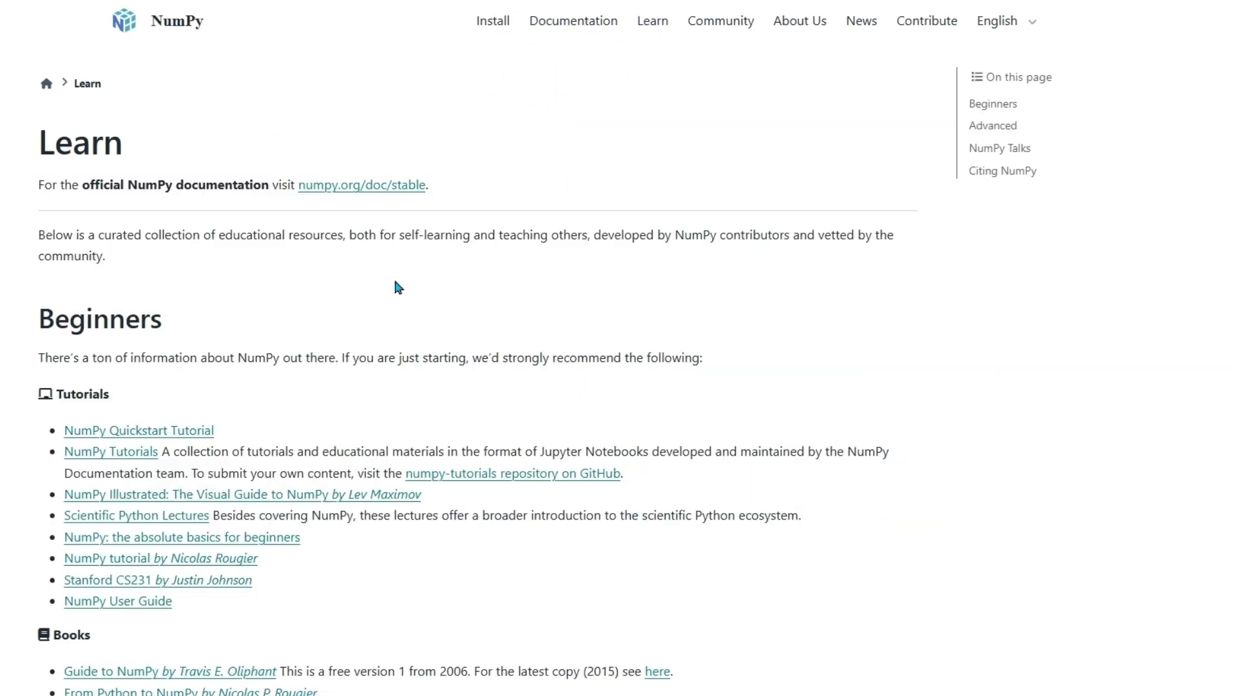
scroll(397, 286, down, 3)
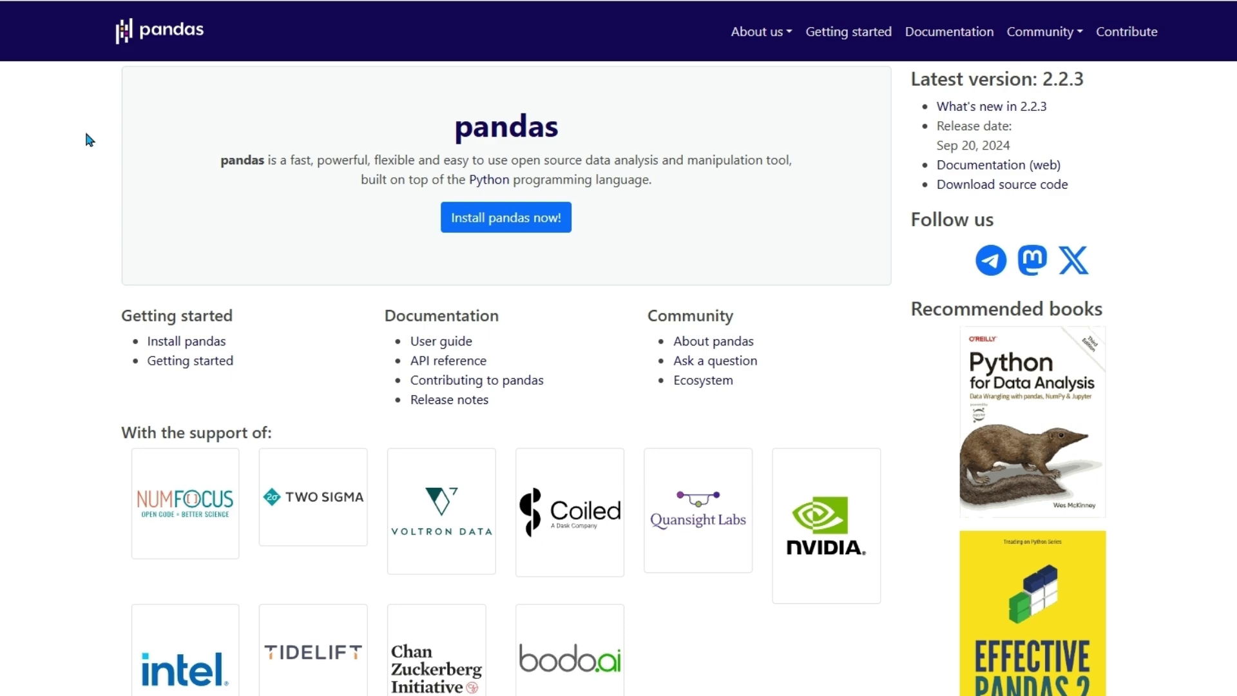
Step: Glance at pandas Documentation, then open Getting started and scroll its installation and tutorial sections
click(949, 33)
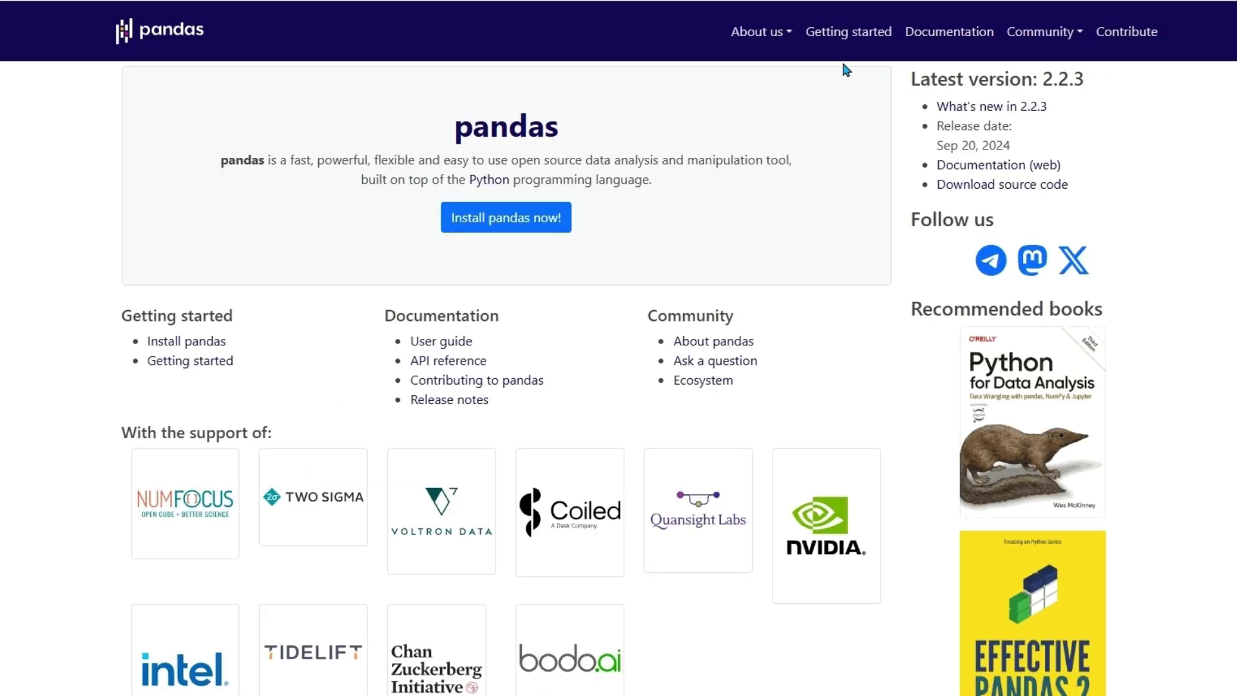
click(849, 33)
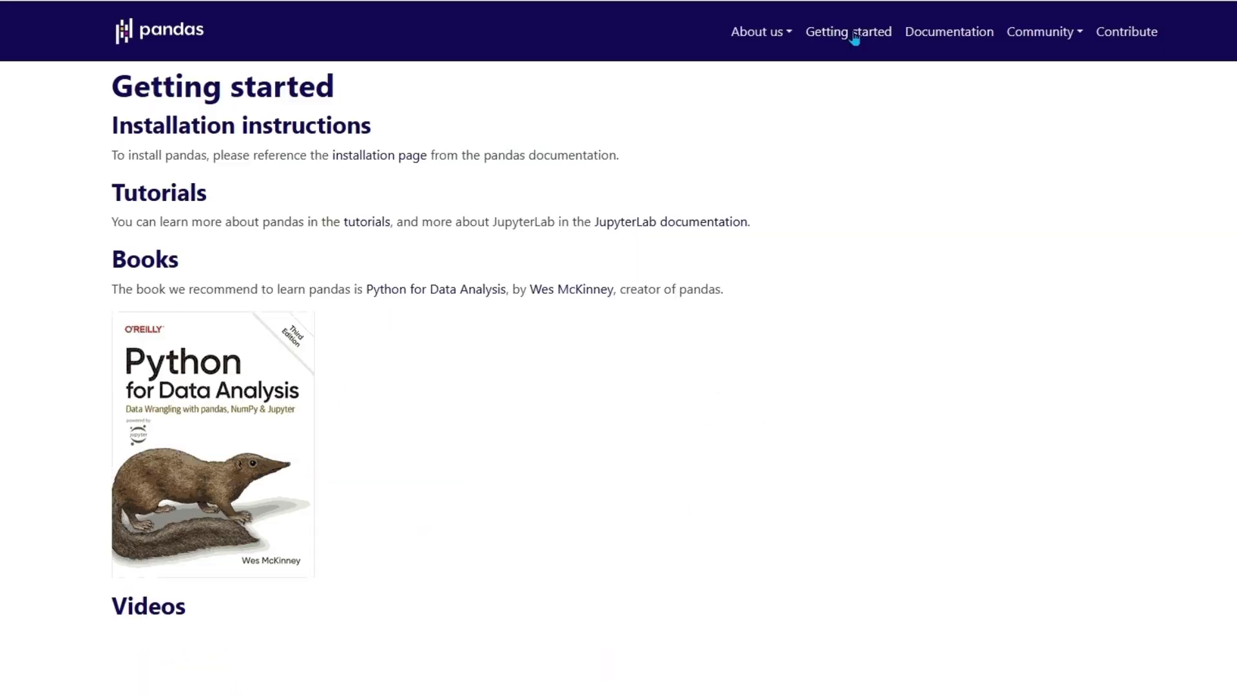
scroll(55, 223, down, 4)
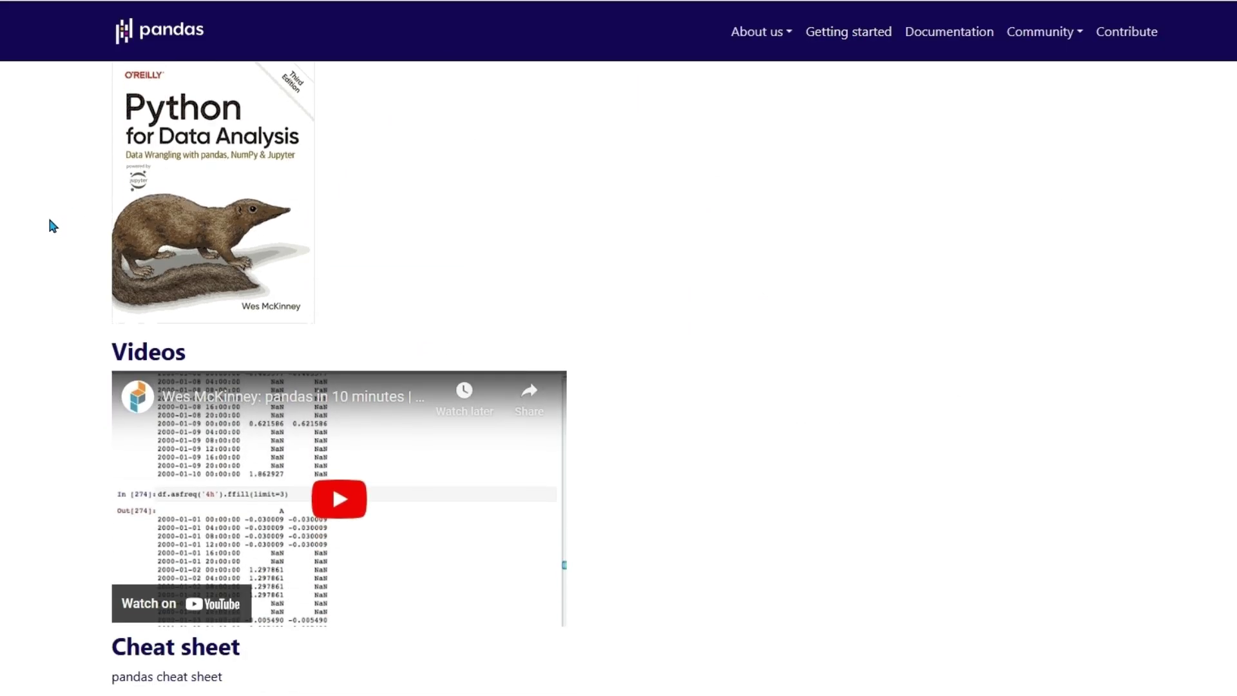
scroll(35, 220, up, 4)
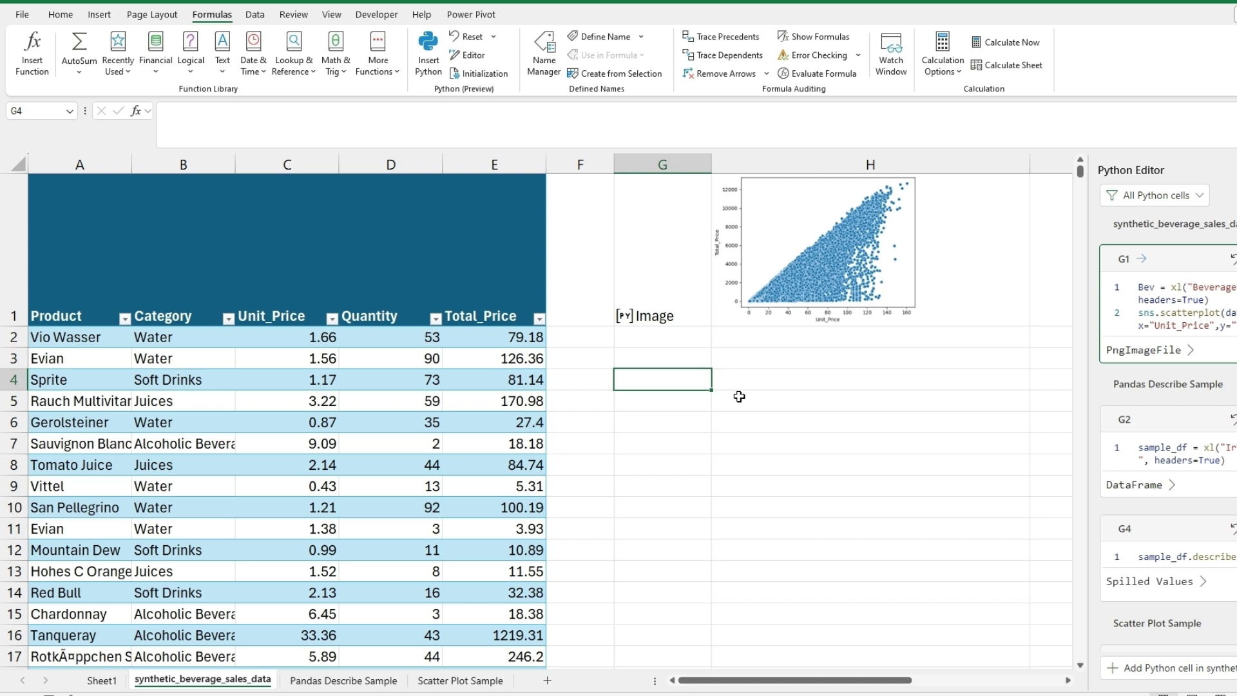
Step: Replace the sns.scatterplot line in G1's Python code with Bev.describe() and run it
click(689, 295)
drag(515, 126, 165, 138)
key(BackSpace)
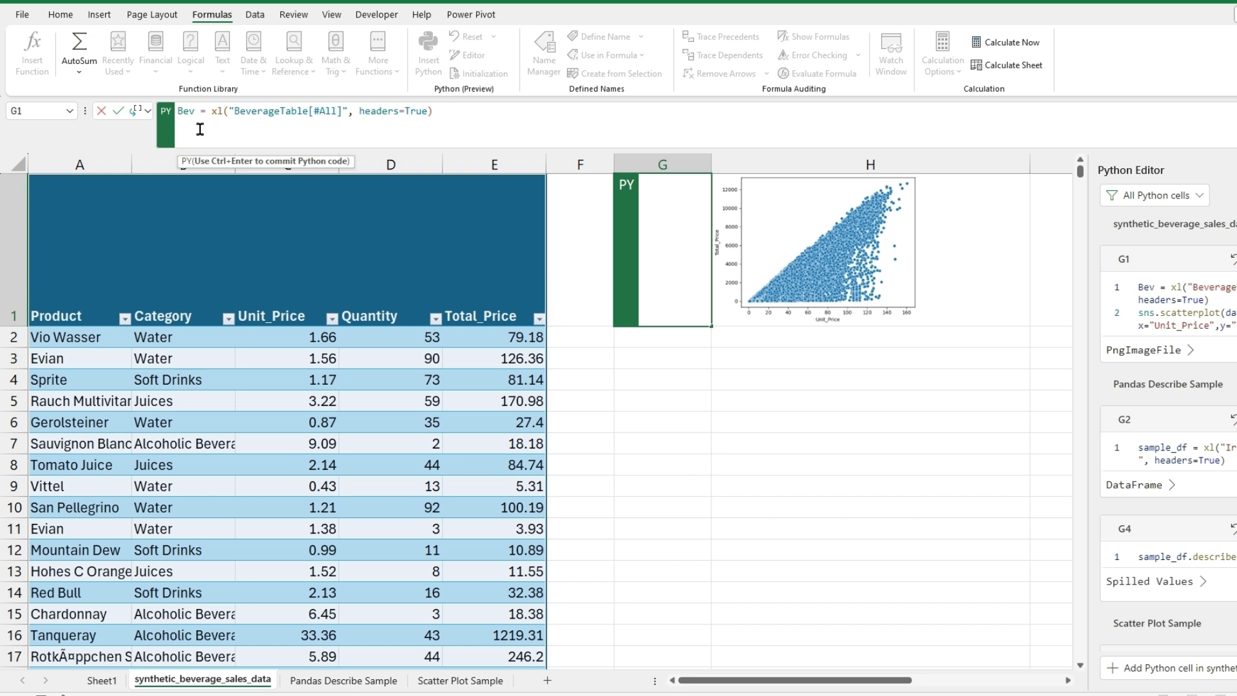
text(Bev)
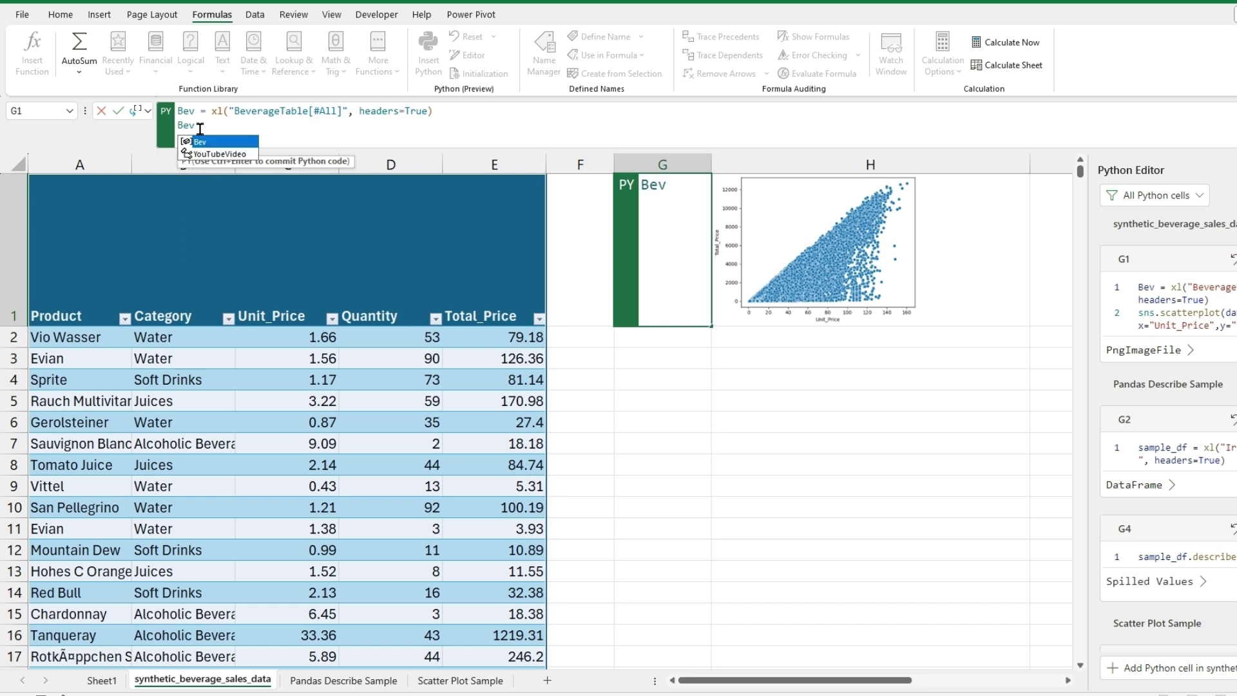
text(.describe)
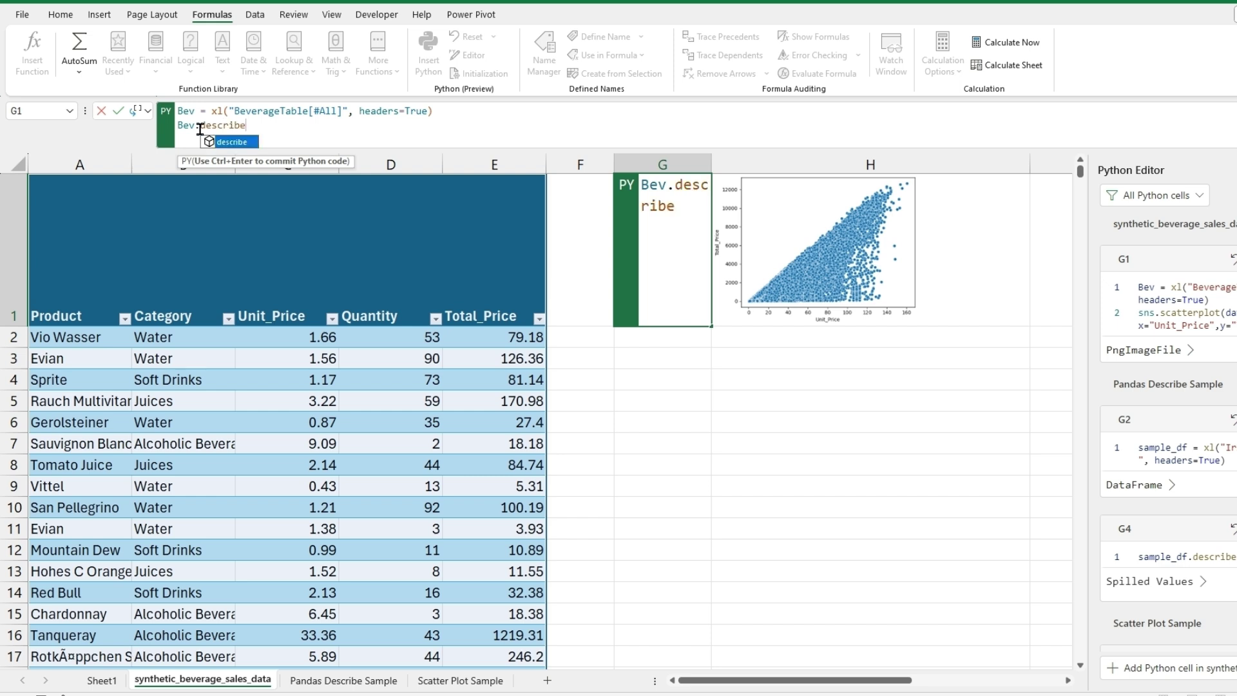
text(())
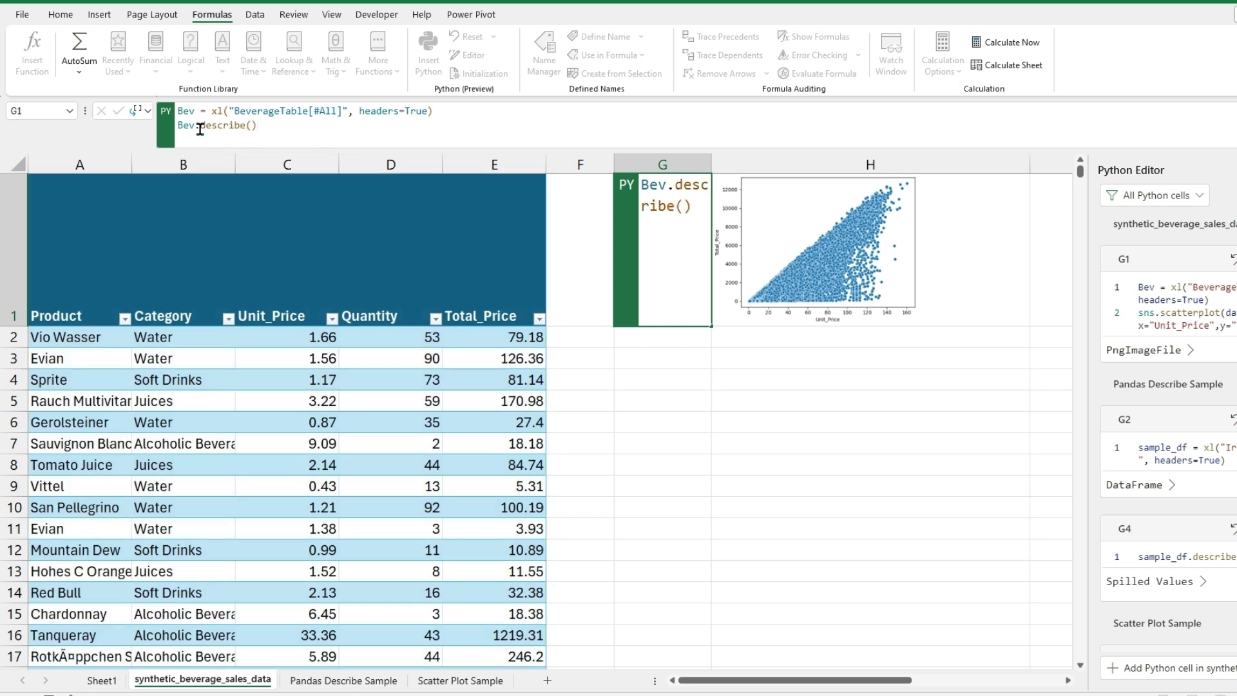
key(ctrl+Return)
Step: Show G1's arrayPreview field to spill count-through-max statistics for Unit_Price, Quantity and Total_Price
click(778, 287)
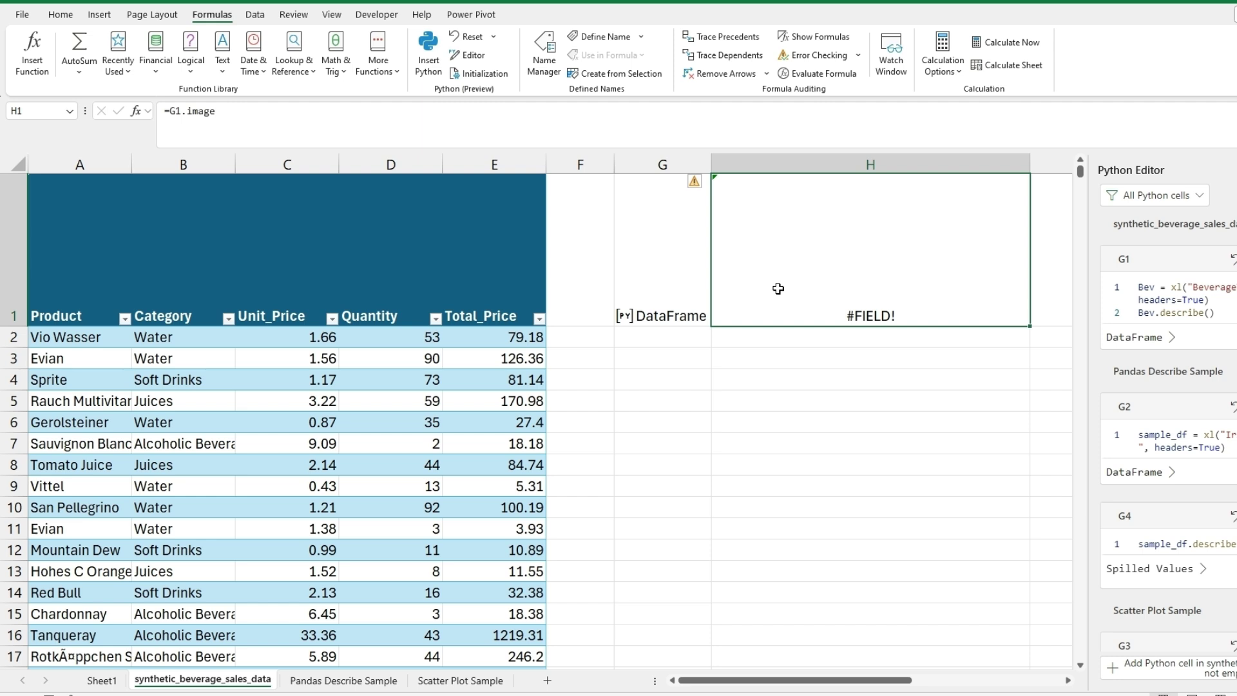
click(665, 234)
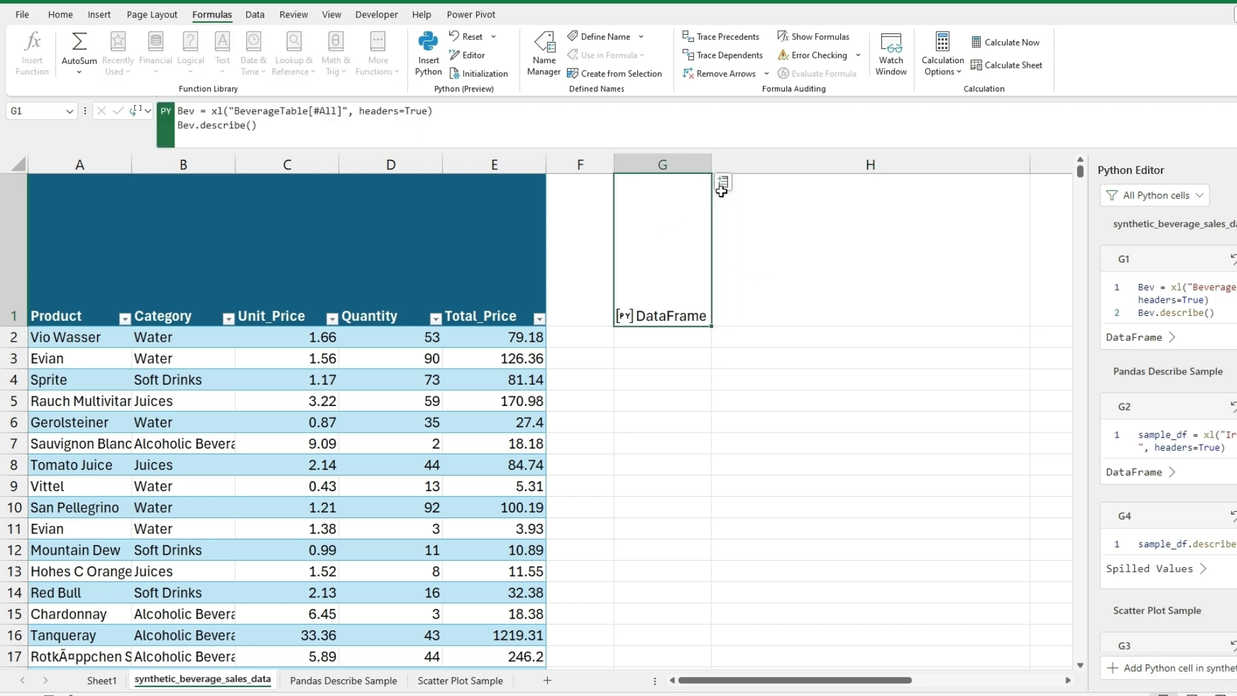
click(722, 185)
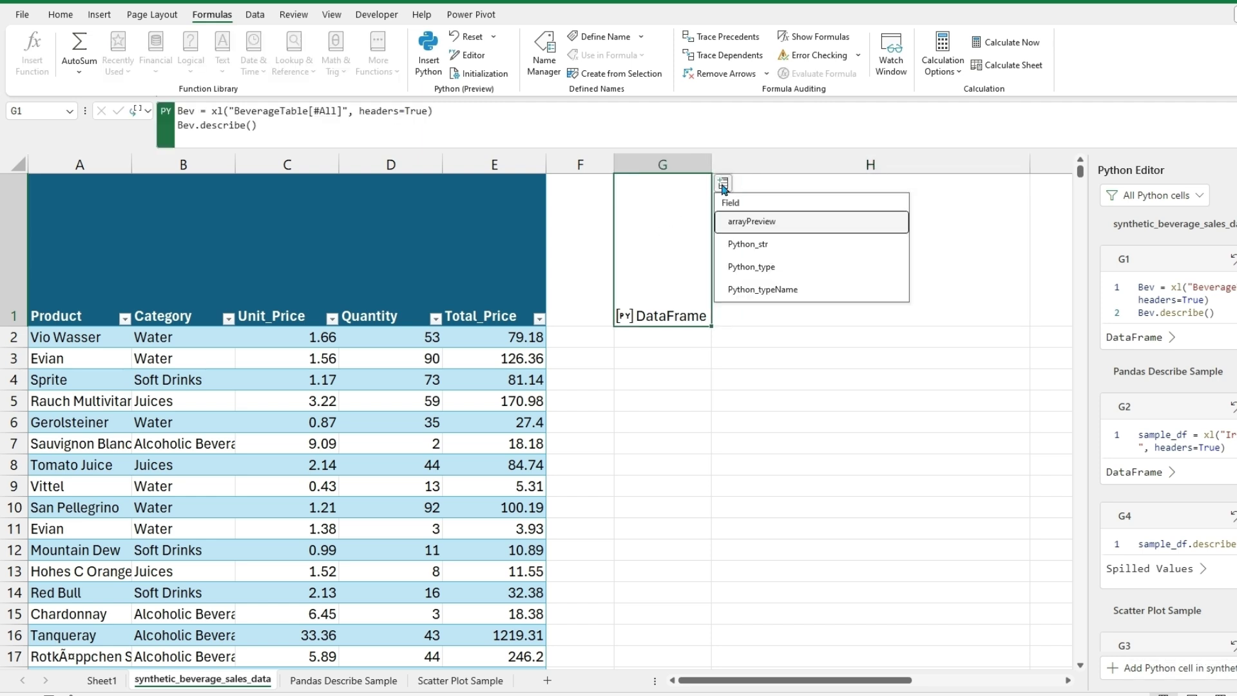
click(761, 223)
drag(847, 679, 947, 665)
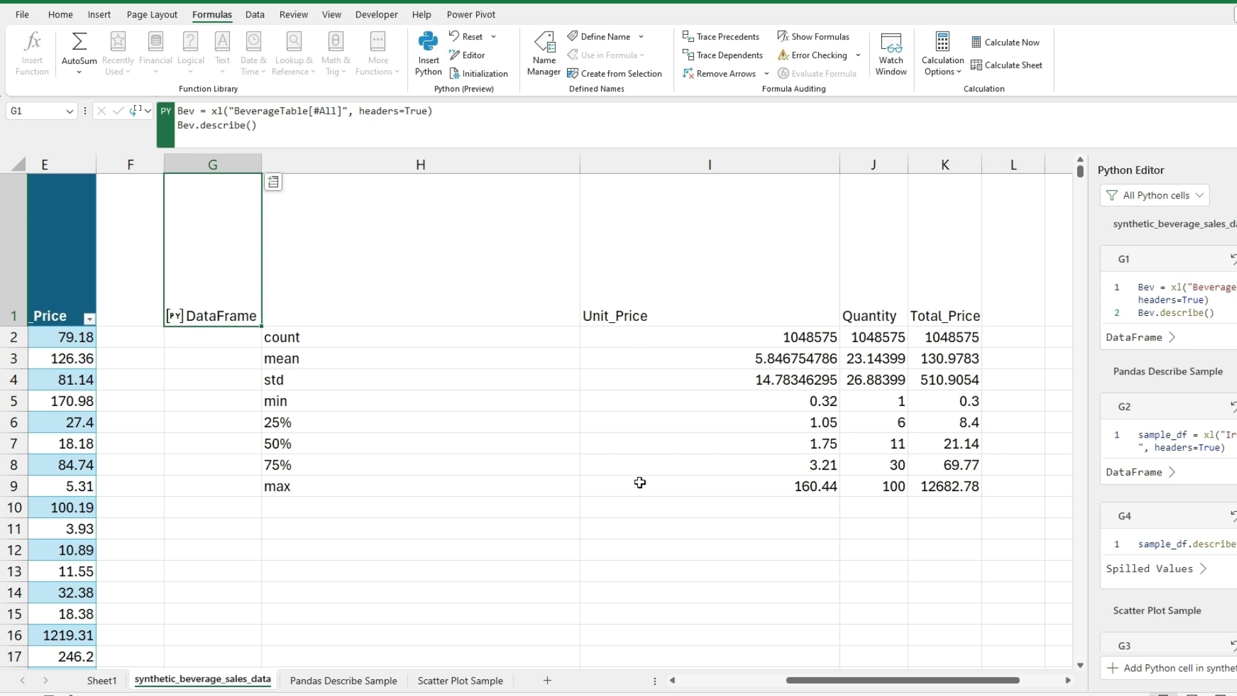
drag(647, 300, 953, 484)
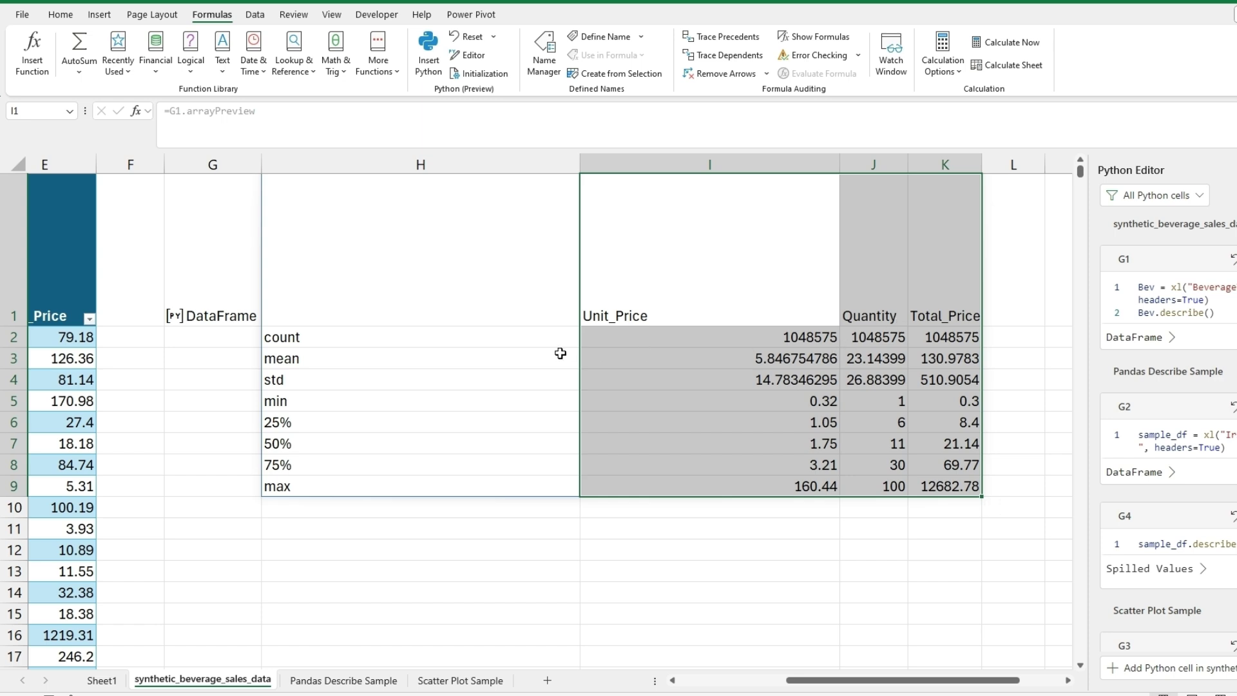
click(231, 357)
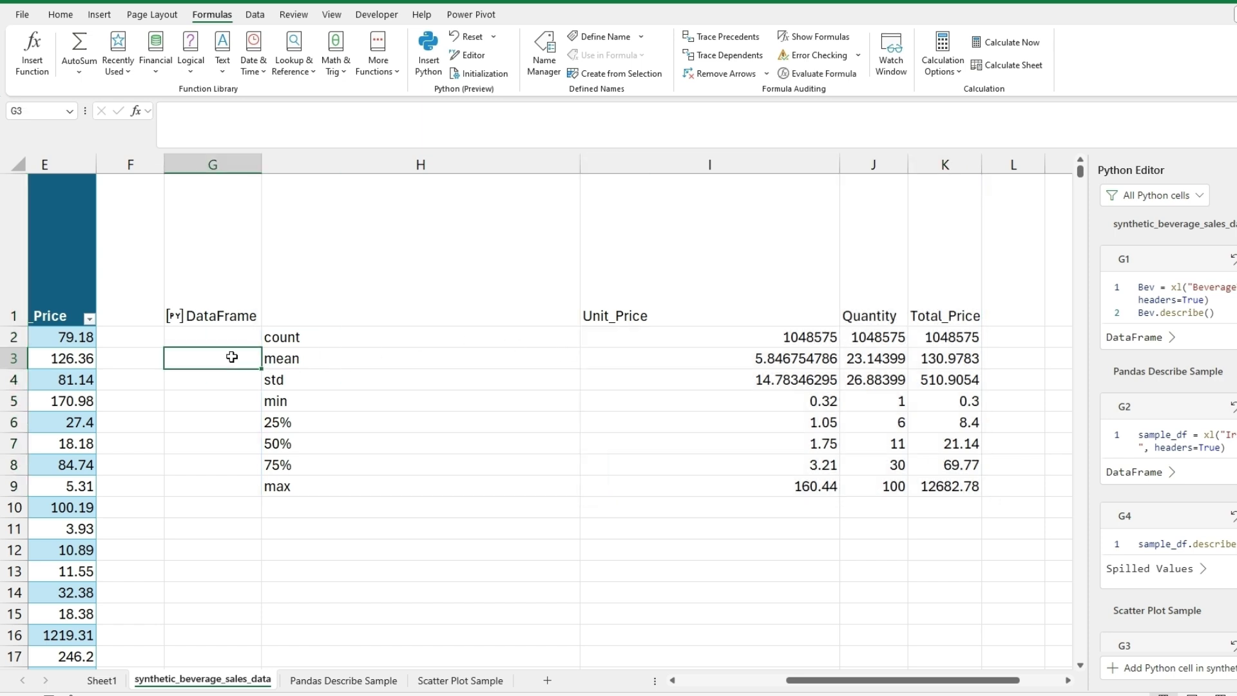